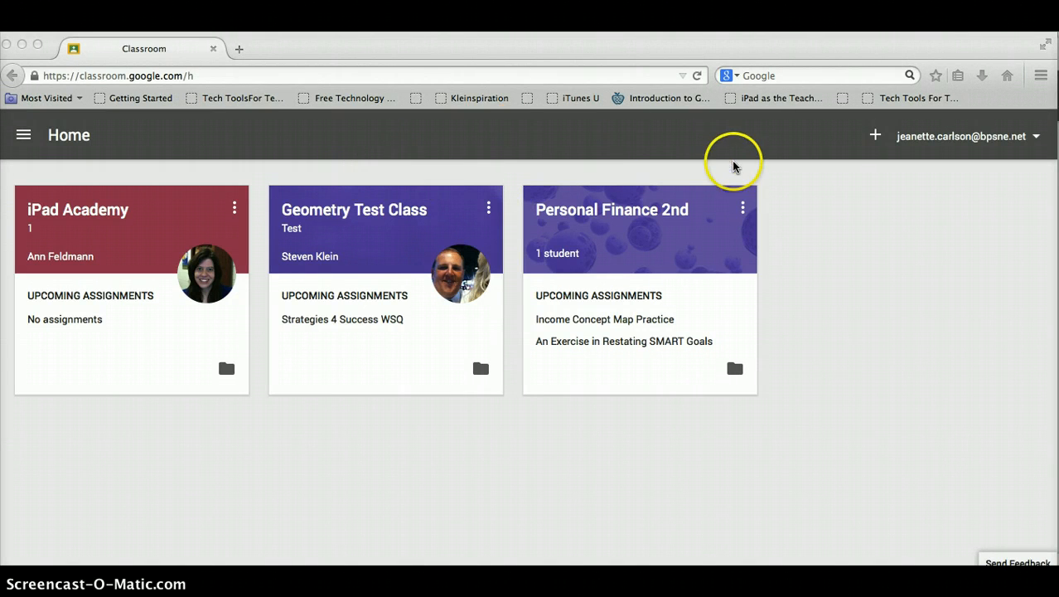
Create a new class named 'Personal Finance 5th' from the + menu.
{"action": "left_click", "coordinate": [877, 139]}
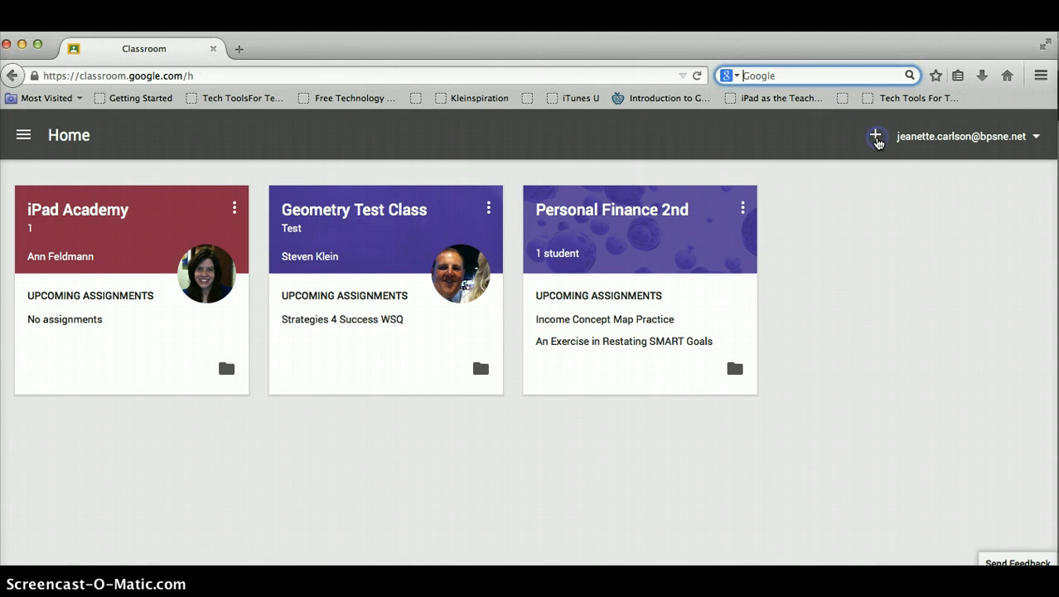
{"action": "left_click", "coordinate": [877, 140]}
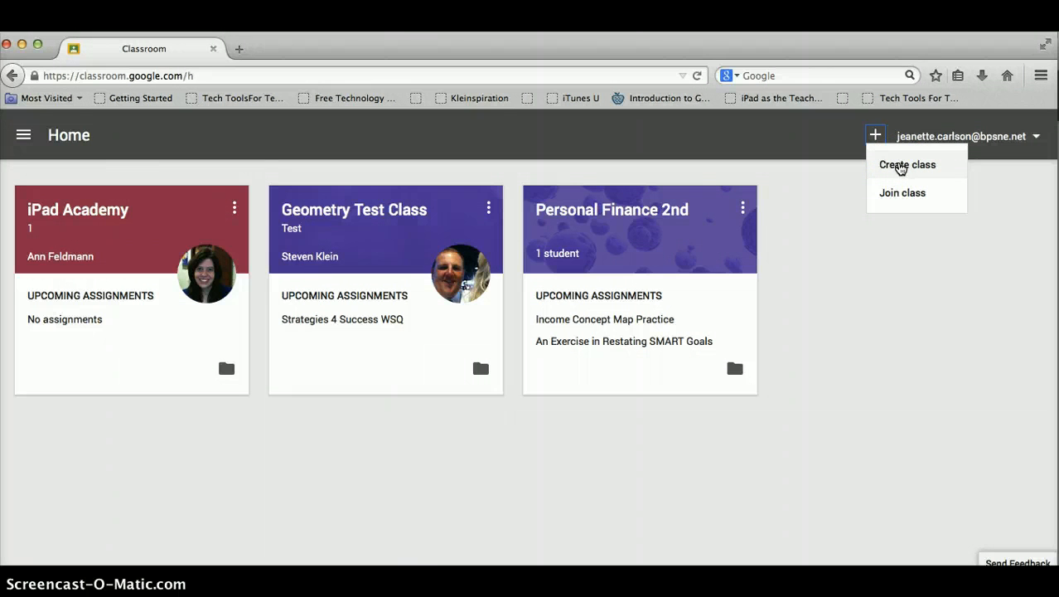
{"action": "left_click", "coordinate": [901, 166]}
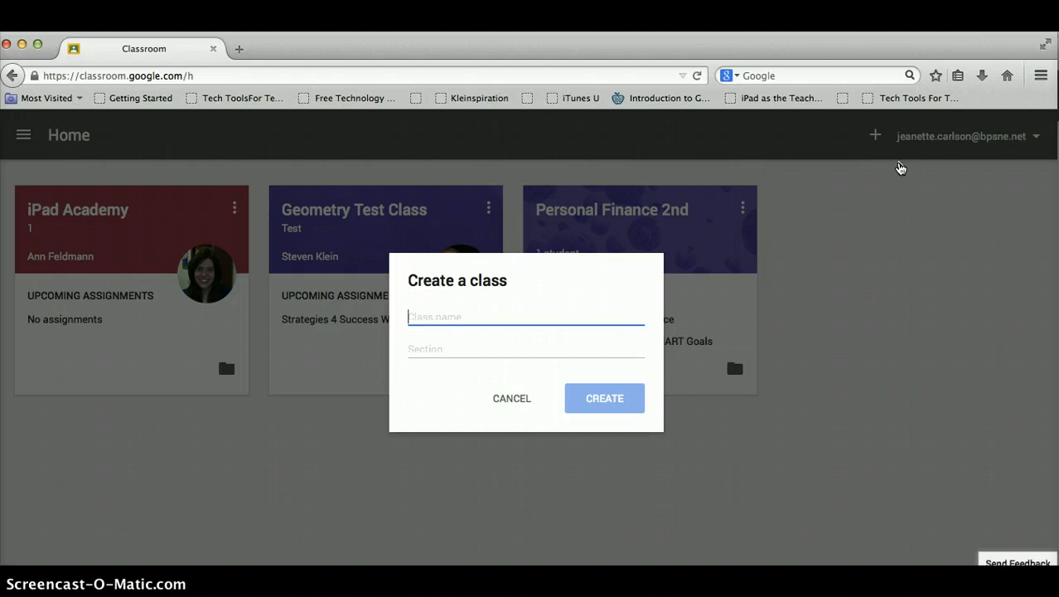
{"action": "type", "text": "Perl"}
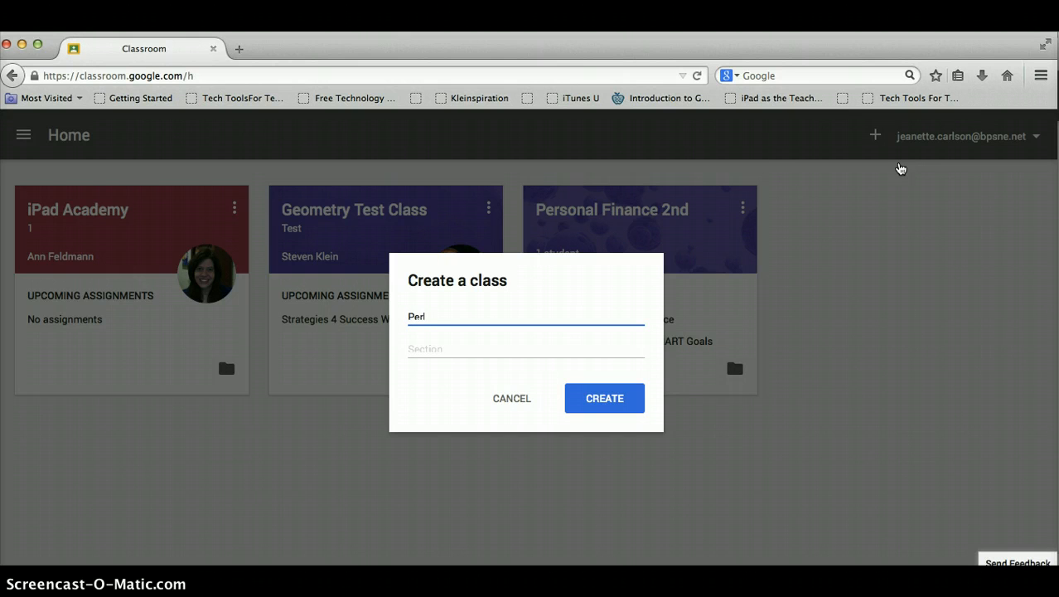
{"action": "type", "text": "sonal Finance 5th"}
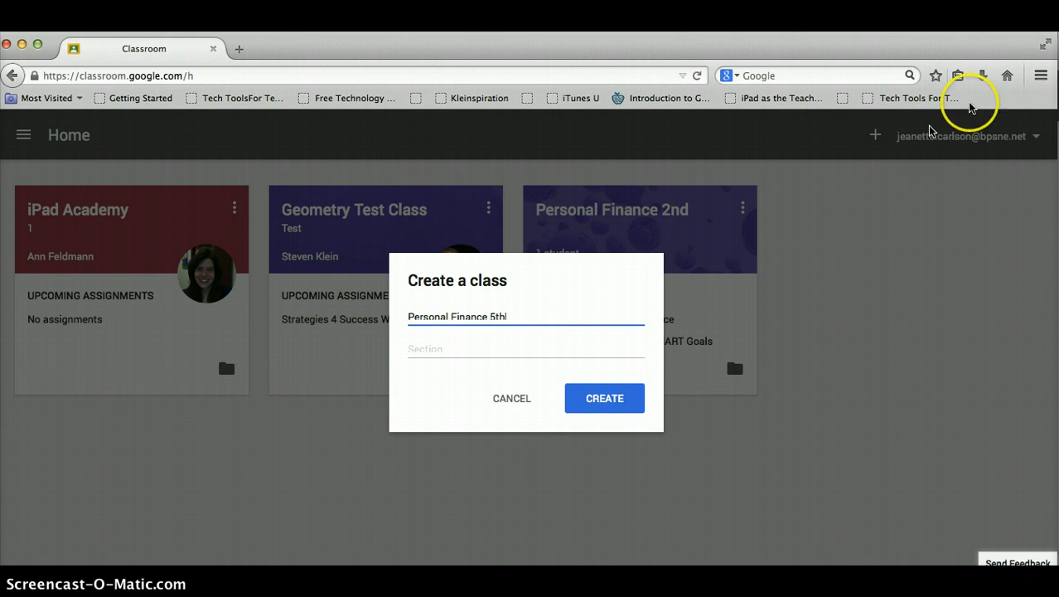
{"action": "left_click", "coordinate": [617, 397]}
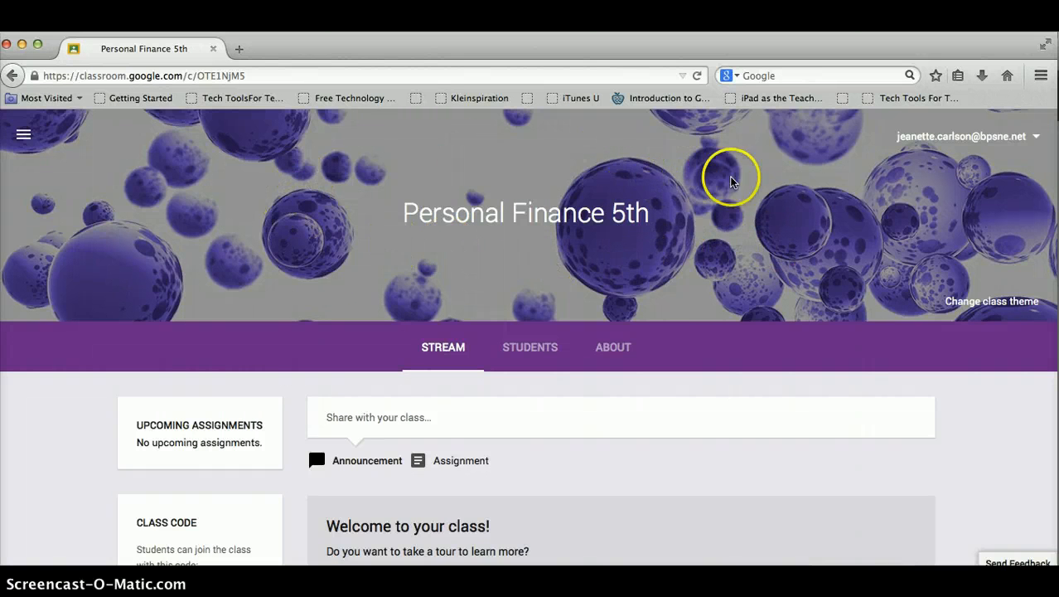
Apply the purple snowflake gallery image as the Personal Finance 5th header theme.
{"action": "left_click", "coordinate": [990, 303]}
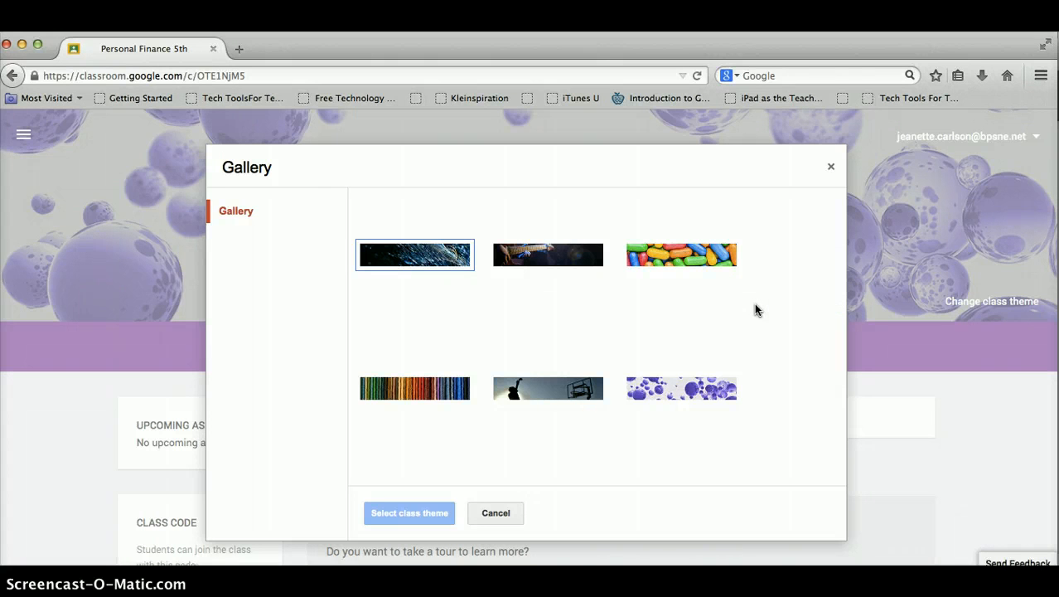
{"action": "scroll", "coordinate": [755, 310], "scroll_direction": "down", "scroll_amount": 3}
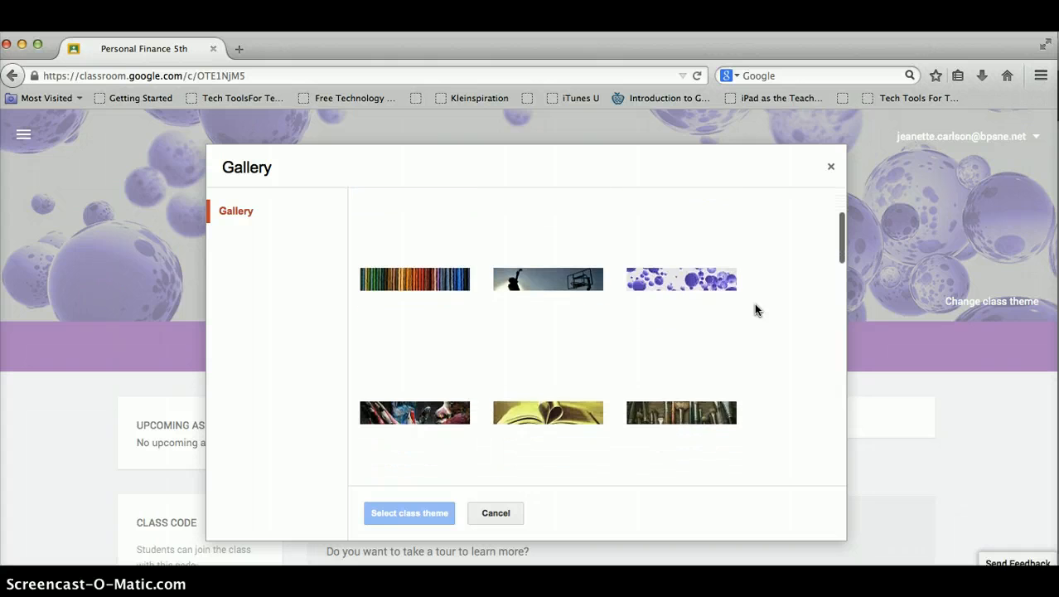
{"action": "scroll", "coordinate": [754, 308], "scroll_direction": "down", "scroll_amount": 3}
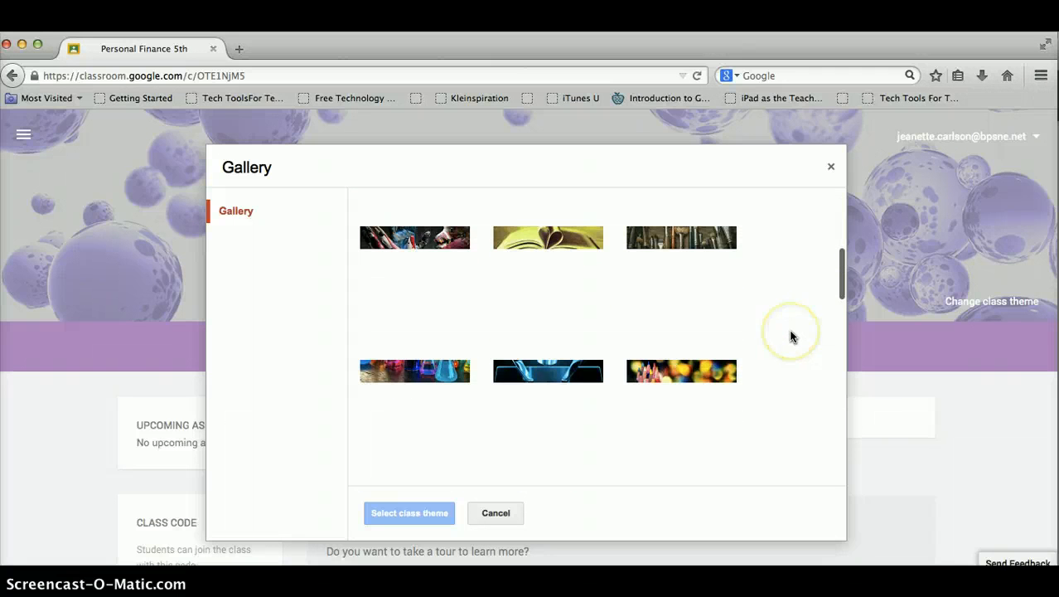
{"action": "scroll", "coordinate": [793, 336], "scroll_direction": "down", "scroll_amount": 2}
{"action": "scroll", "coordinate": [791, 335], "scroll_direction": "down", "scroll_amount": 2}
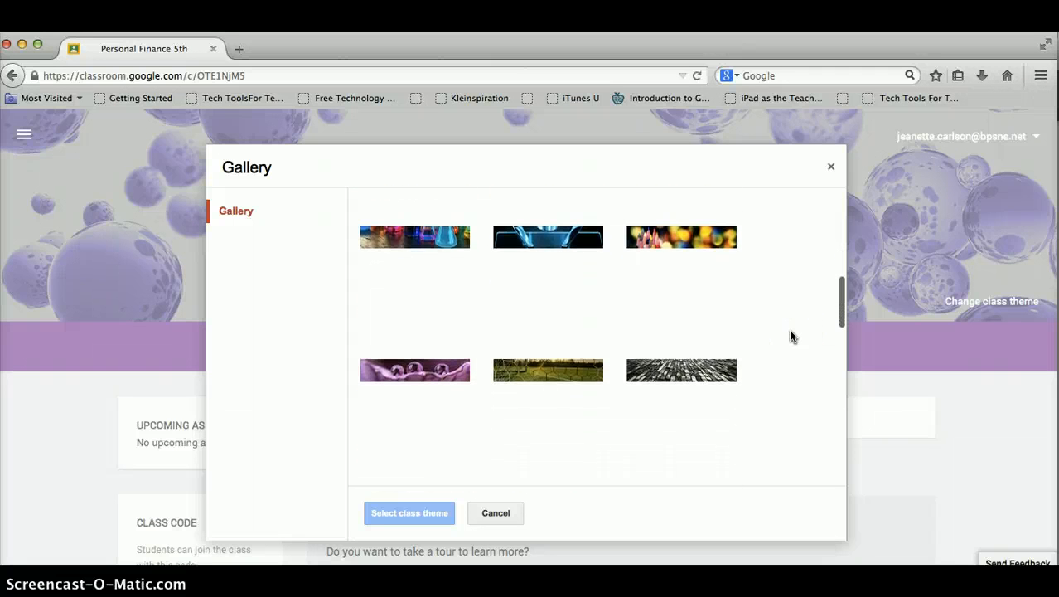
{"action": "scroll", "coordinate": [791, 336], "scroll_direction": "down", "scroll_amount": 3}
{"action": "scroll", "coordinate": [790, 335], "scroll_direction": "down", "scroll_amount": 3}
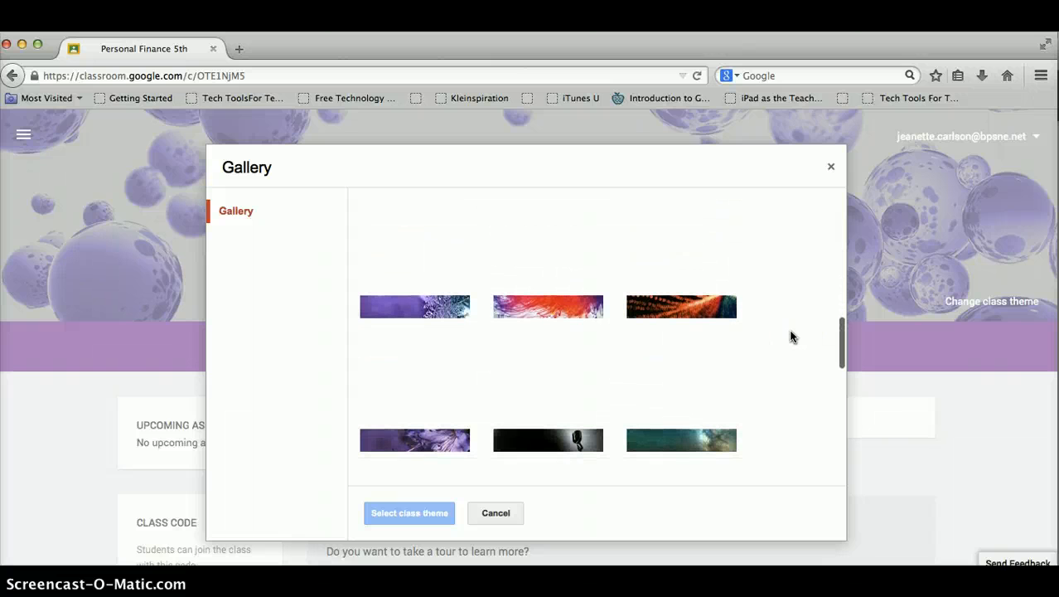
{"action": "left_click", "coordinate": [400, 313]}
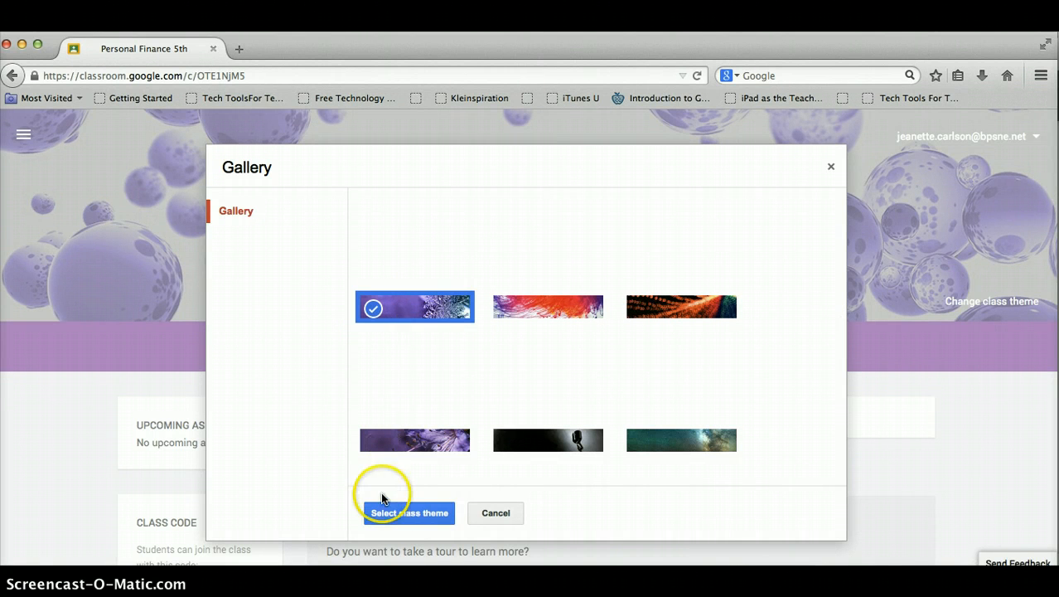
{"action": "left_click", "coordinate": [394, 514]}
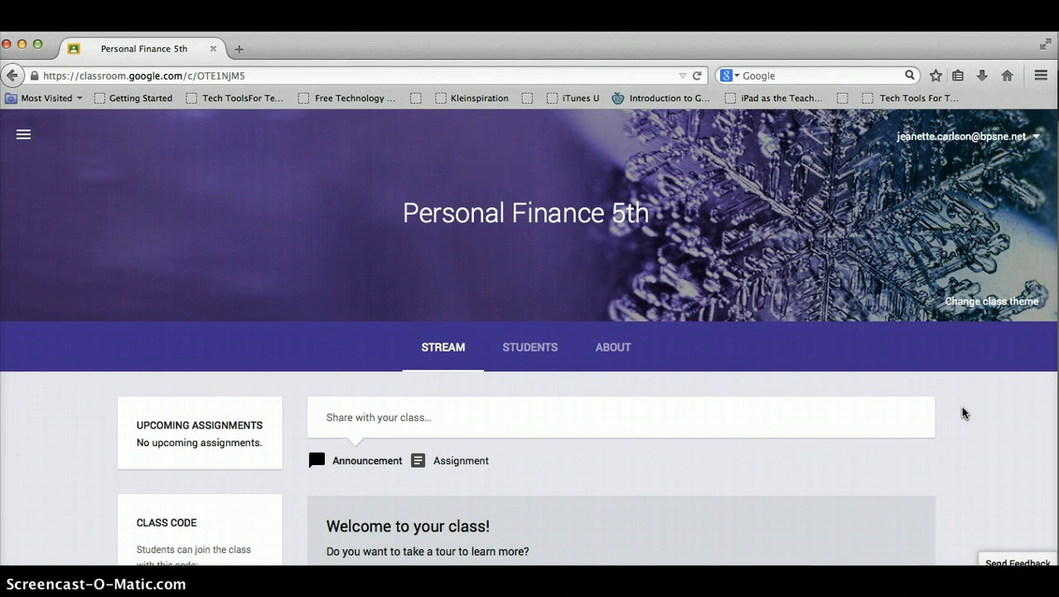
Check the Students roster, view the class code options on the stream, then return to Students.
{"action": "scroll", "coordinate": [961, 406], "scroll_direction": "down", "scroll_amount": 3}
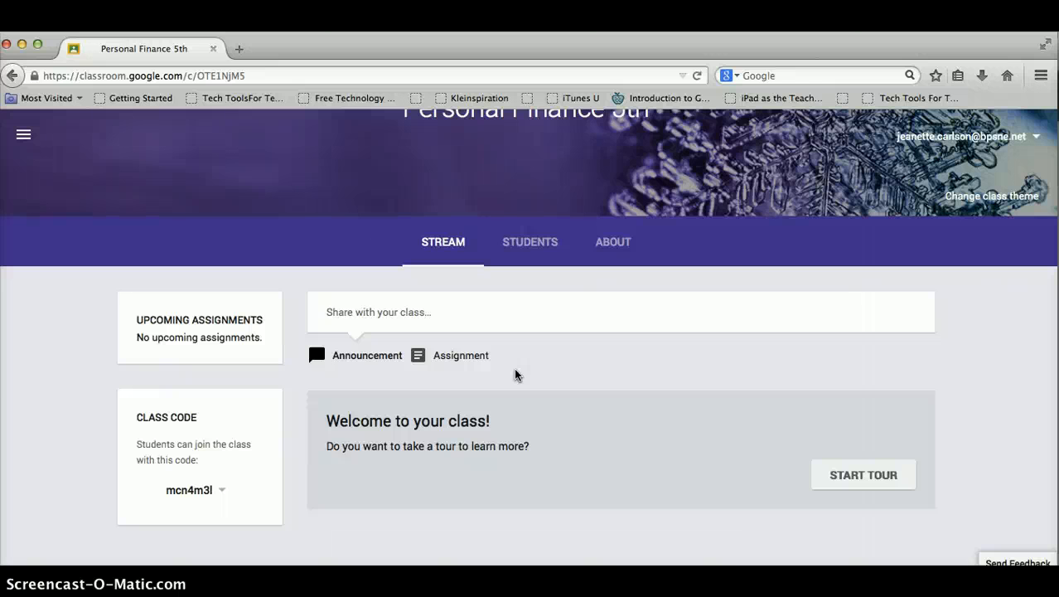
{"action": "left_click", "coordinate": [531, 246]}
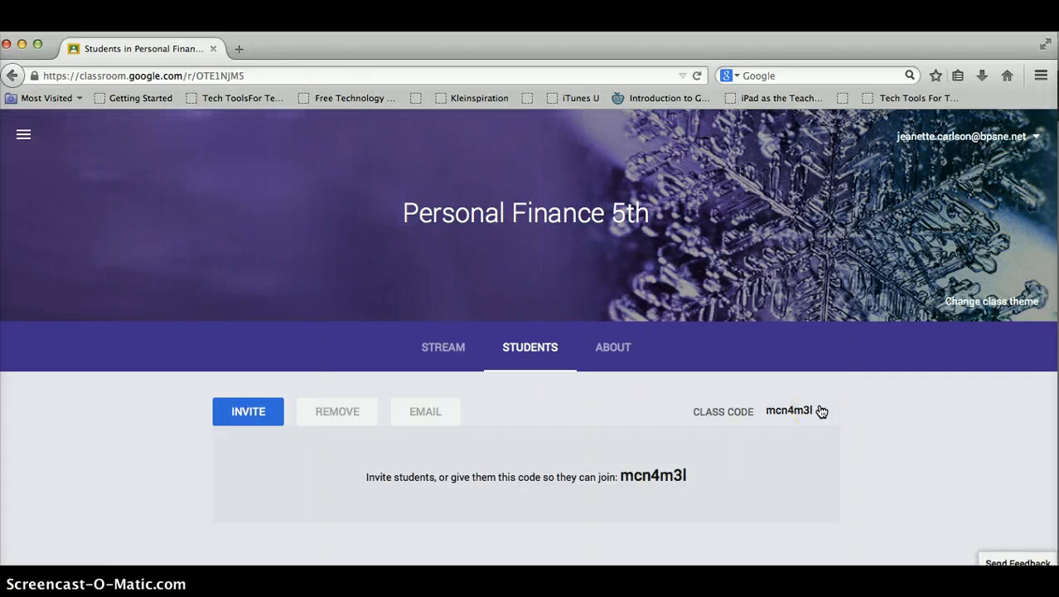
{"action": "left_click", "coordinate": [460, 353]}
{"action": "scroll", "coordinate": [259, 414], "scroll_direction": "down", "scroll_amount": 2}
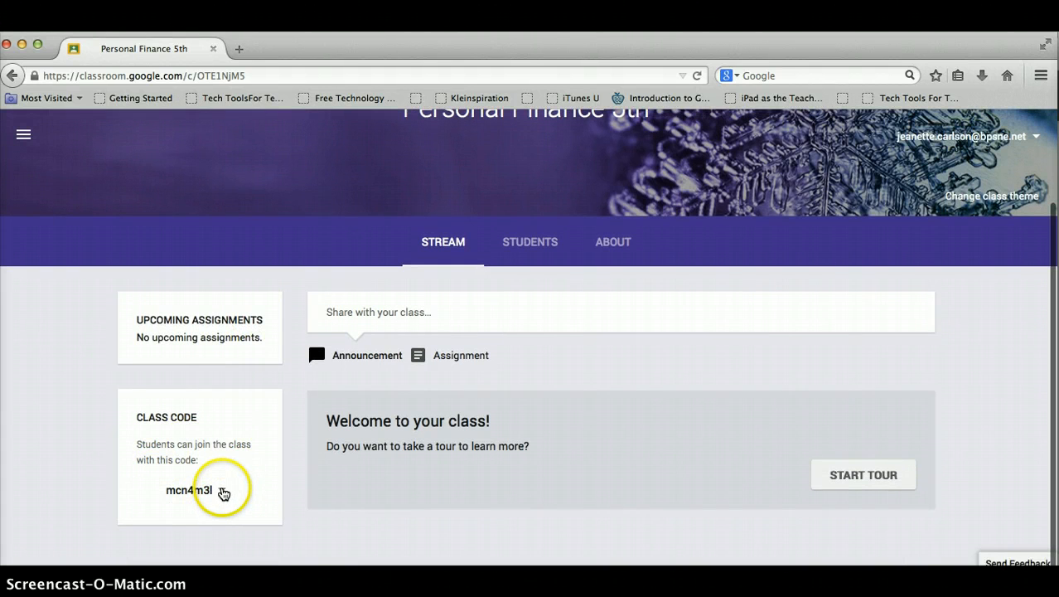
{"action": "left_click", "coordinate": [222, 492]}
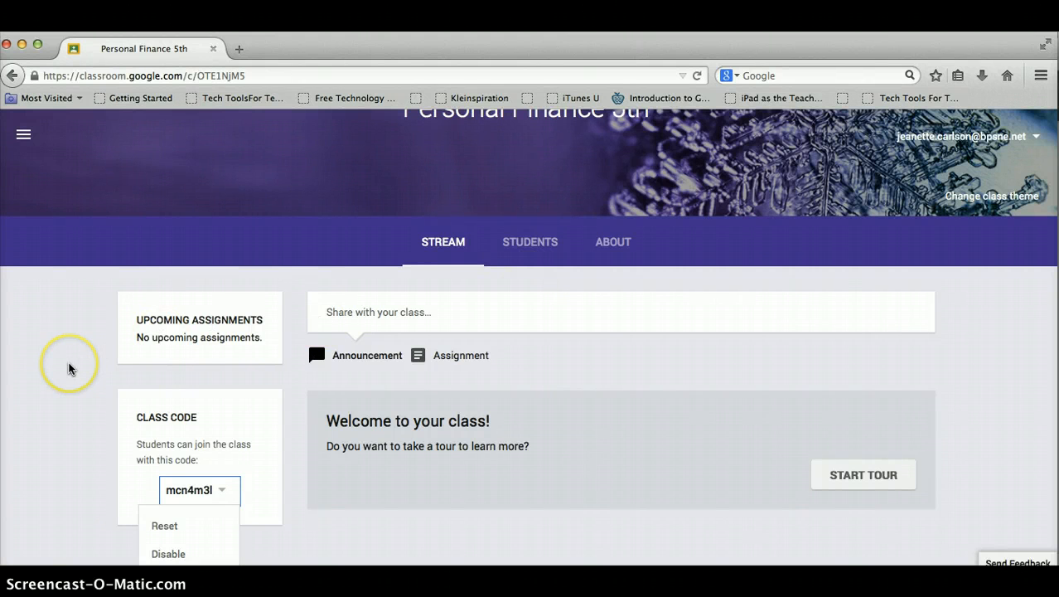
{"action": "left_click", "coordinate": [523, 247]}
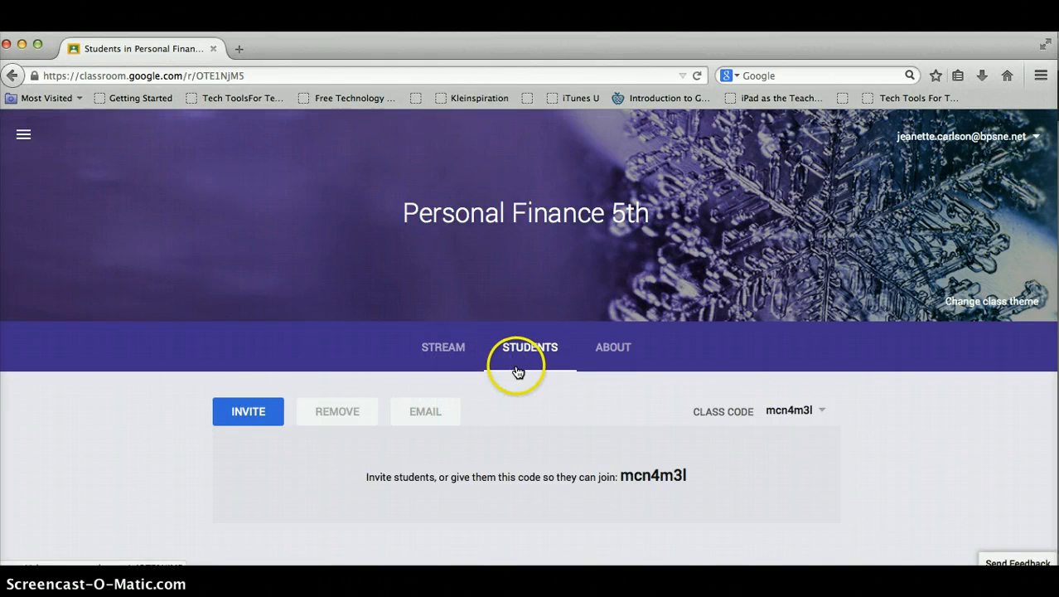
{"action": "left_click", "coordinate": [248, 412]}
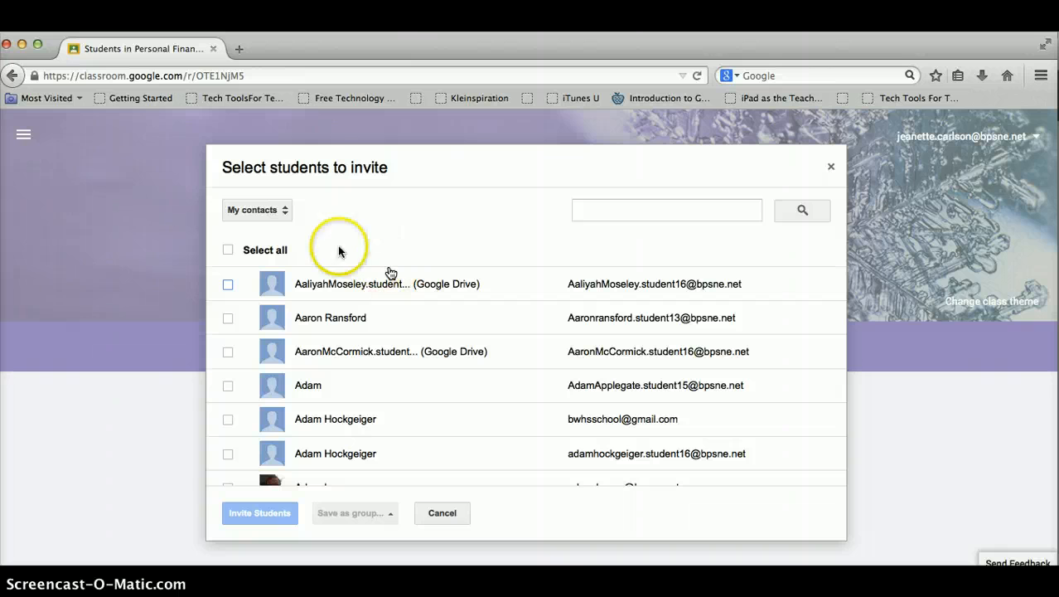
{"action": "left_click", "coordinate": [285, 212]}
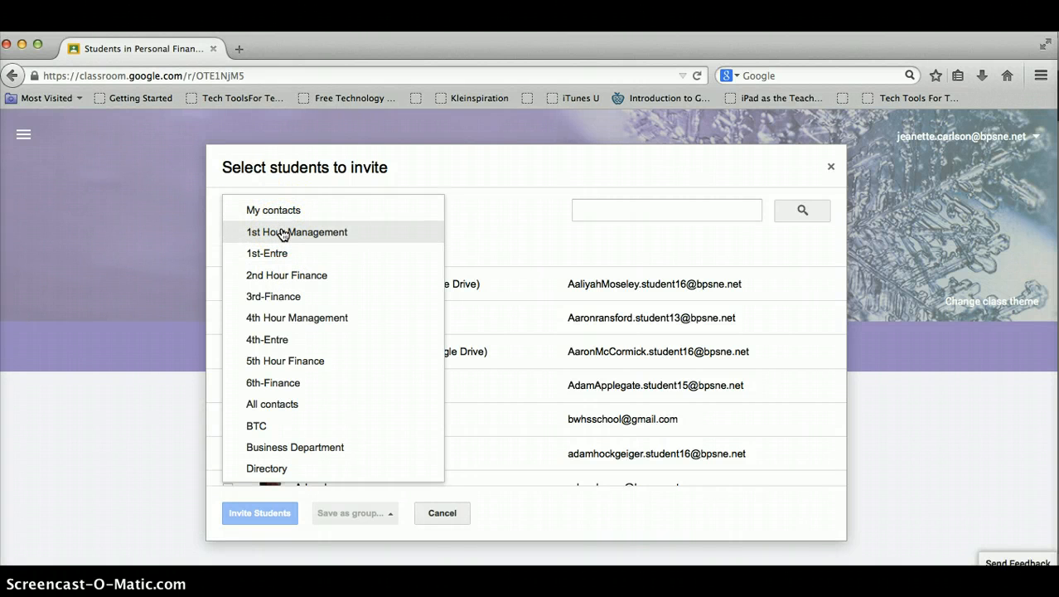
{"action": "left_click", "coordinate": [288, 362]}
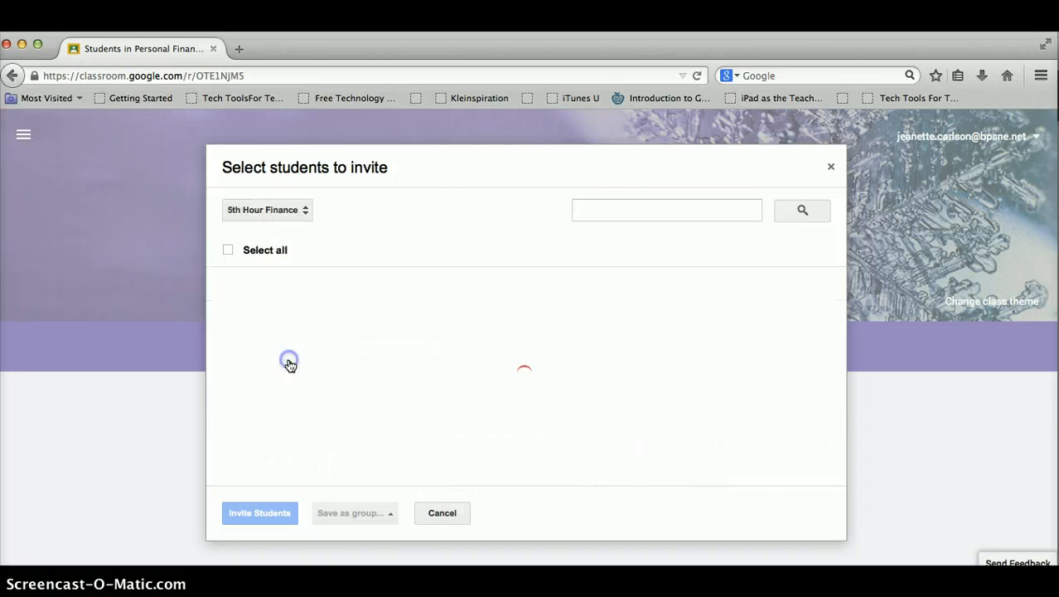
{"action": "left_click", "coordinate": [442, 513]}
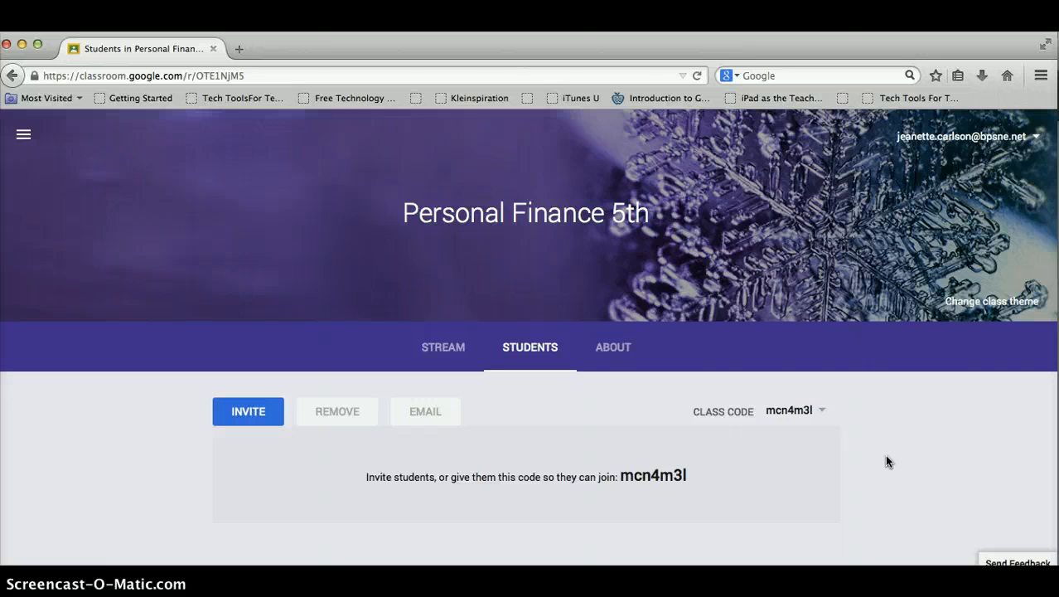
Save the About details with title 'Personal Finance' and room 331, then open the Drive folder.
{"action": "left_click", "coordinate": [618, 351]}
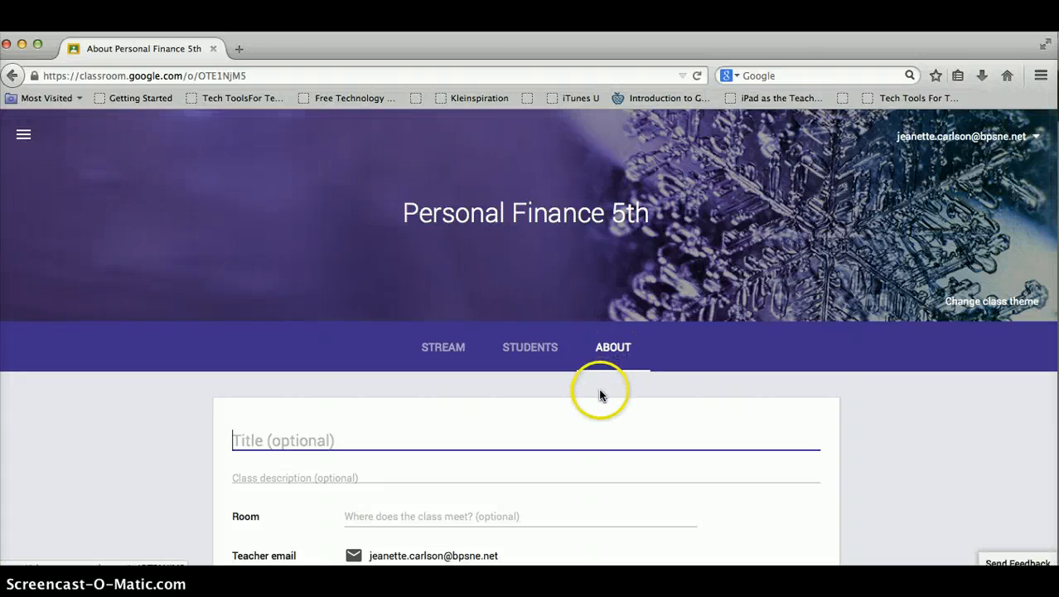
{"action": "scroll", "coordinate": [598, 388], "scroll_direction": "down", "scroll_amount": 3}
{"action": "scroll", "coordinate": [600, 393], "scroll_direction": "down", "scroll_amount": 1}
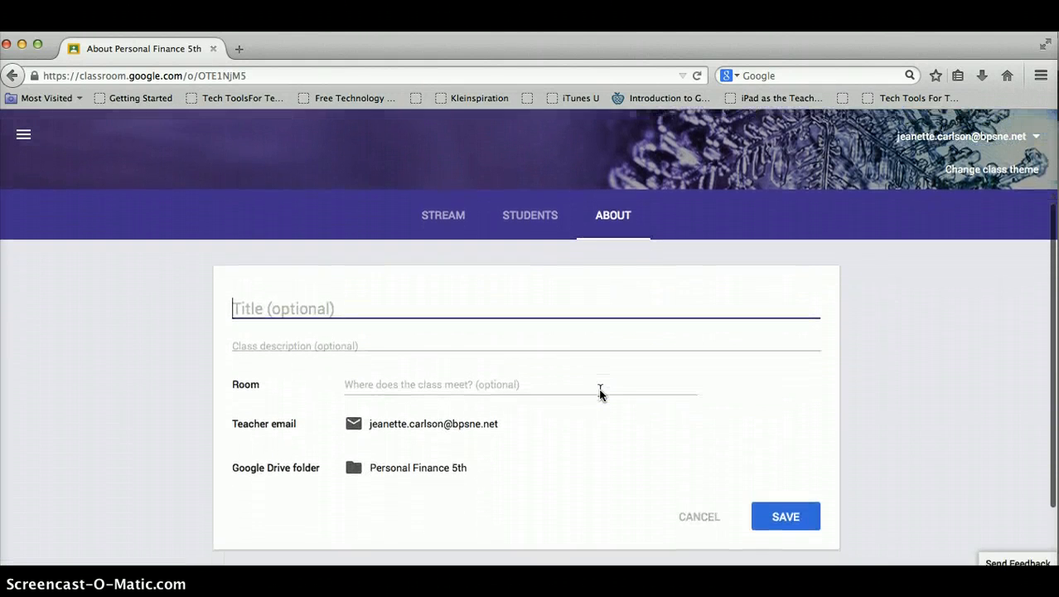
{"action": "type", "text": "Perso"}
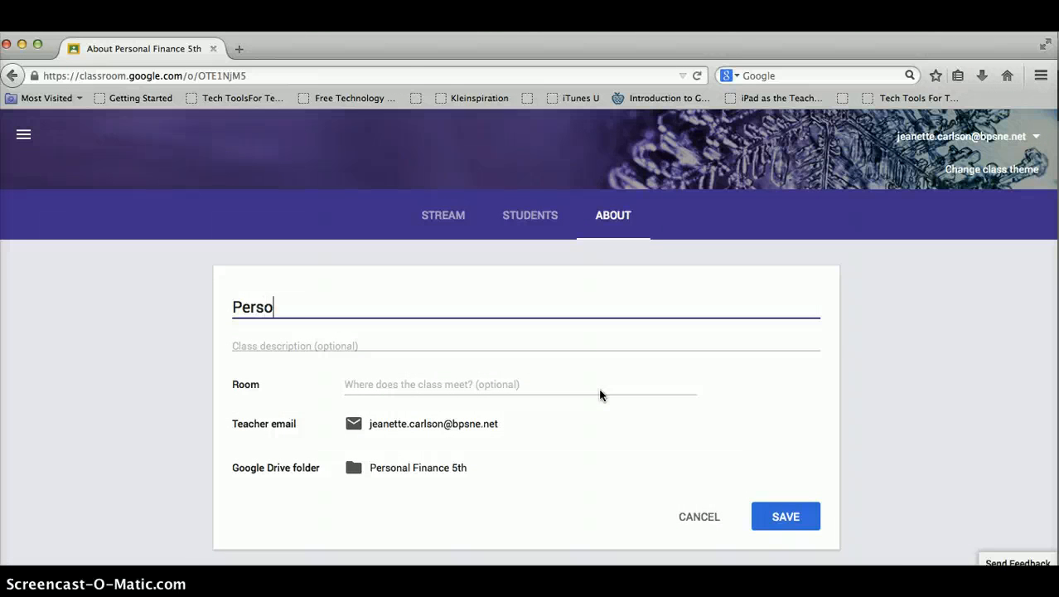
{"action": "type", "text": "nal Finance"}
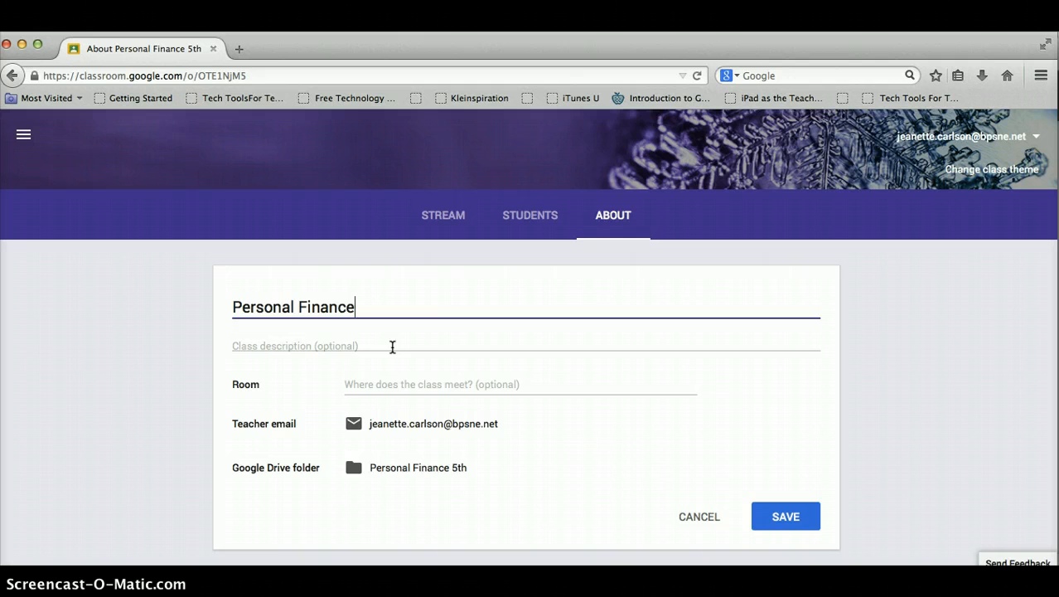
{"action": "left_click", "coordinate": [402, 384]}
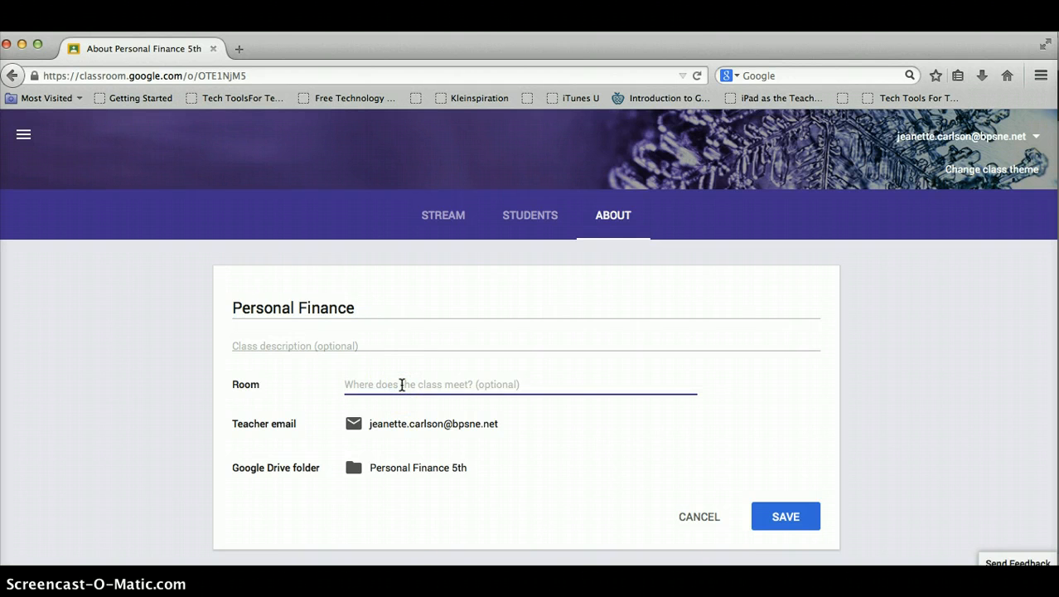
{"action": "type", "text": "331"}
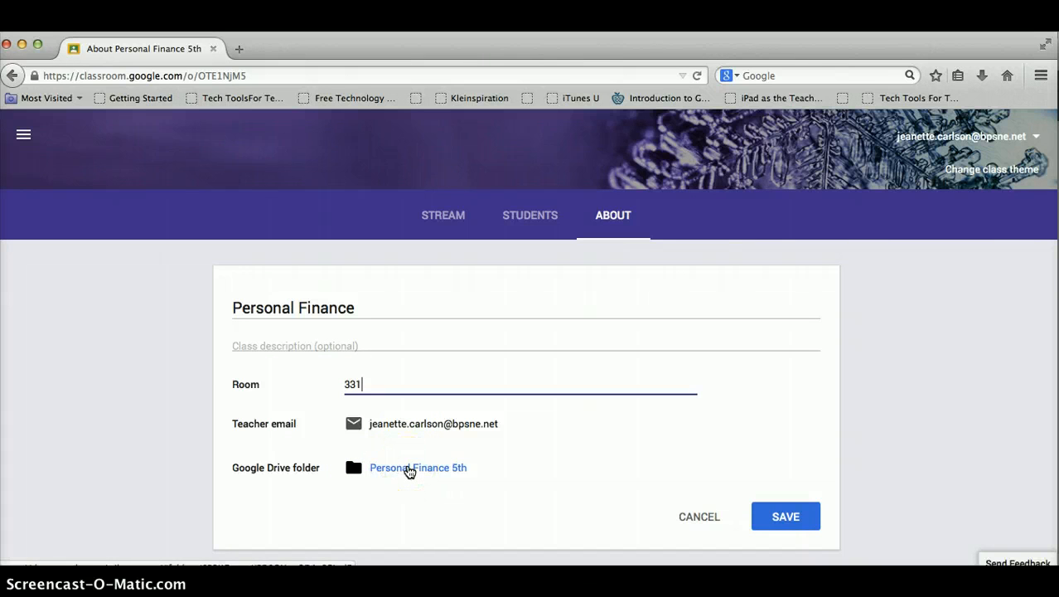
{"action": "left_click", "coordinate": [775, 524]}
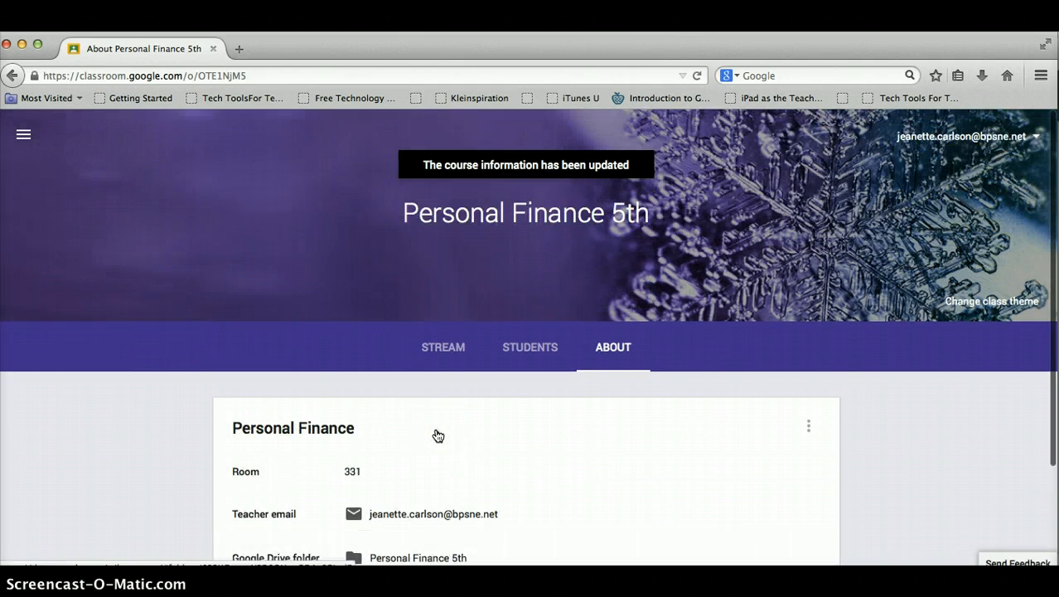
{"action": "scroll", "coordinate": [437, 436], "scroll_direction": "down", "scroll_amount": 3}
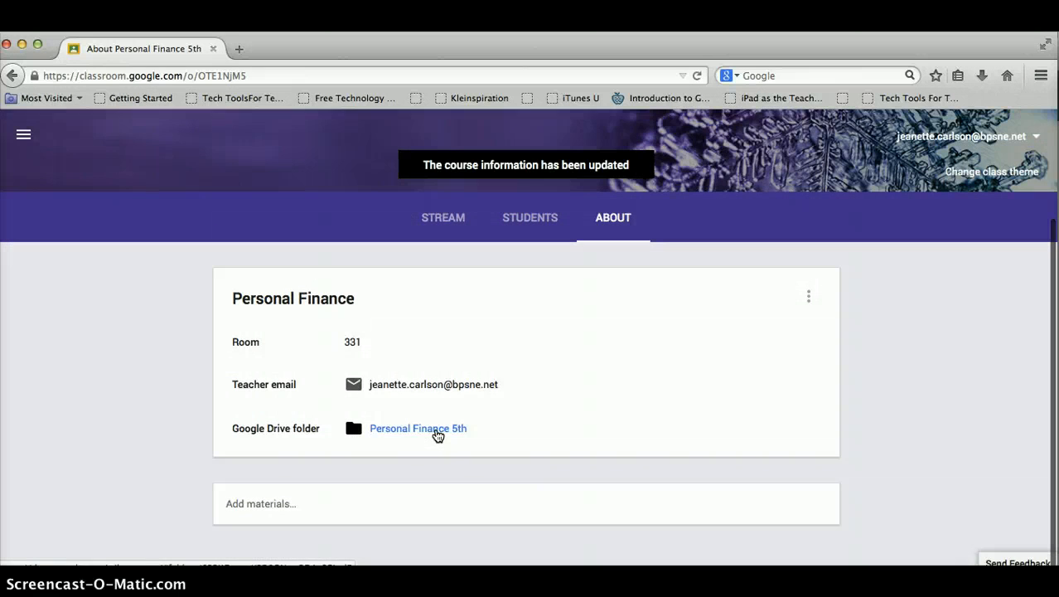
{"action": "left_click", "coordinate": [437, 434]}
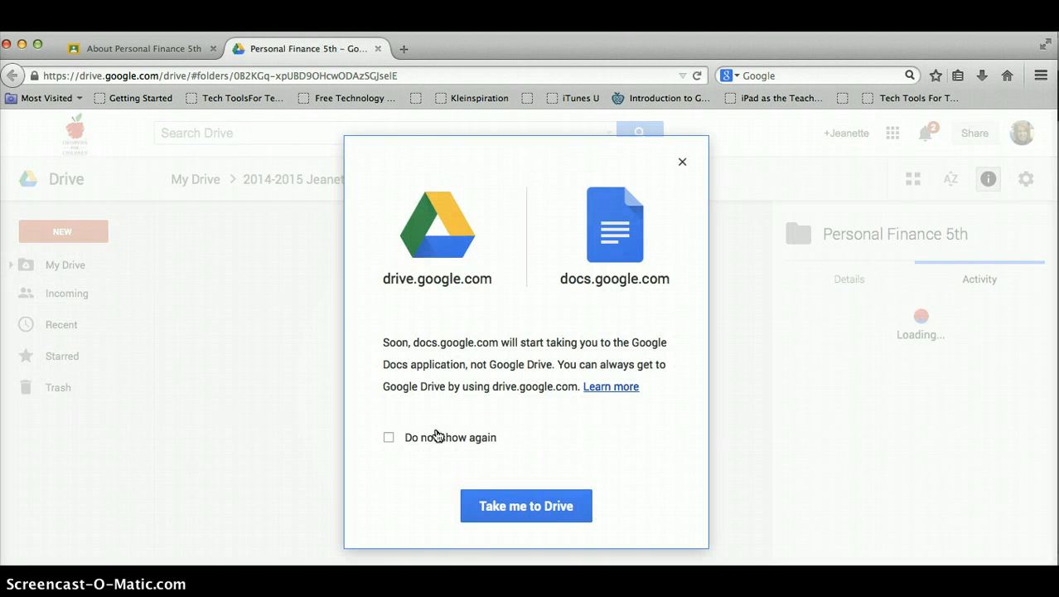
Dismiss the Drive notice for good, open Classroom > Personal Finance 5th, then return to Classroom.
{"action": "left_click", "coordinate": [388, 439]}
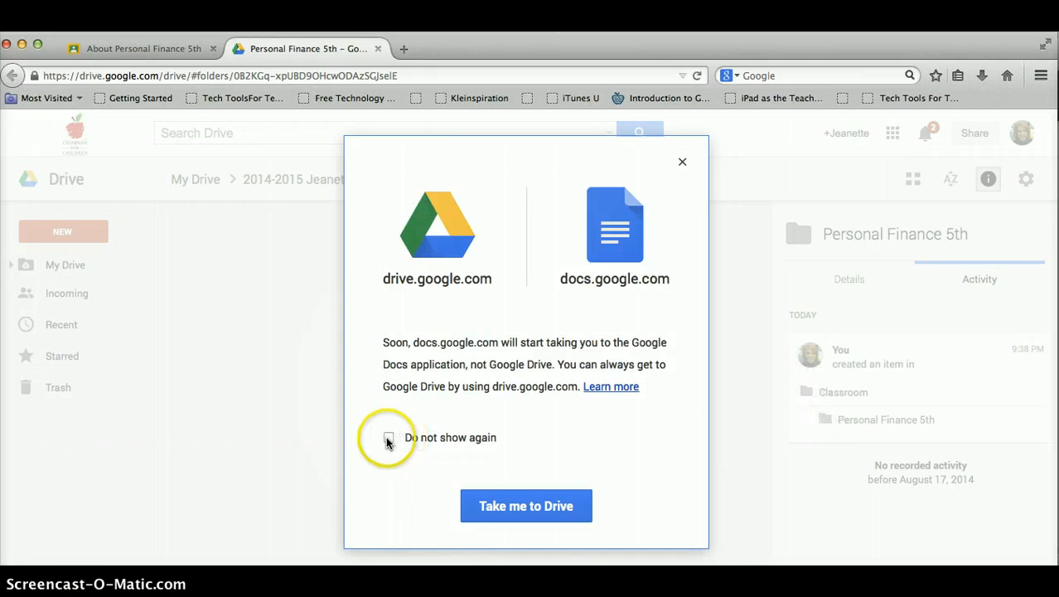
{"action": "left_click", "coordinate": [468, 497]}
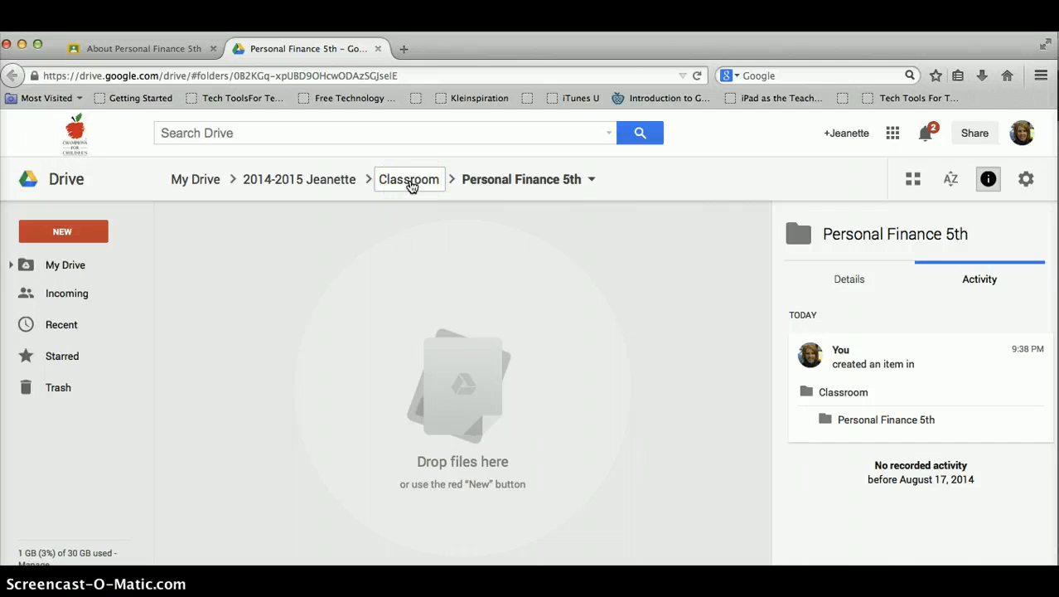
{"action": "left_click", "coordinate": [409, 180]}
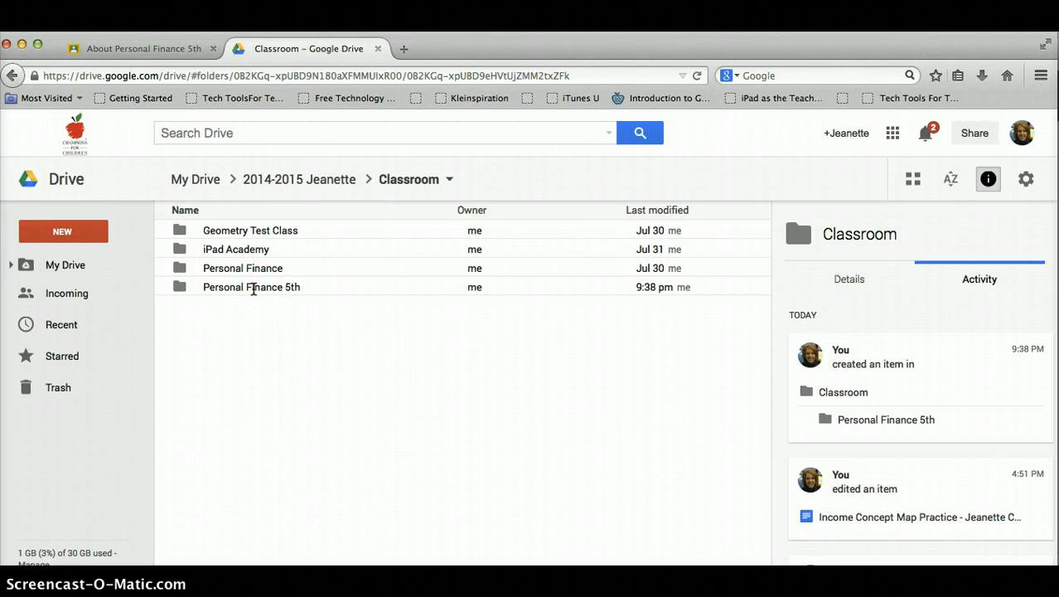
{"action": "left_click", "coordinate": [184, 290]}
{"action": "double_click", "coordinate": [184, 290]}
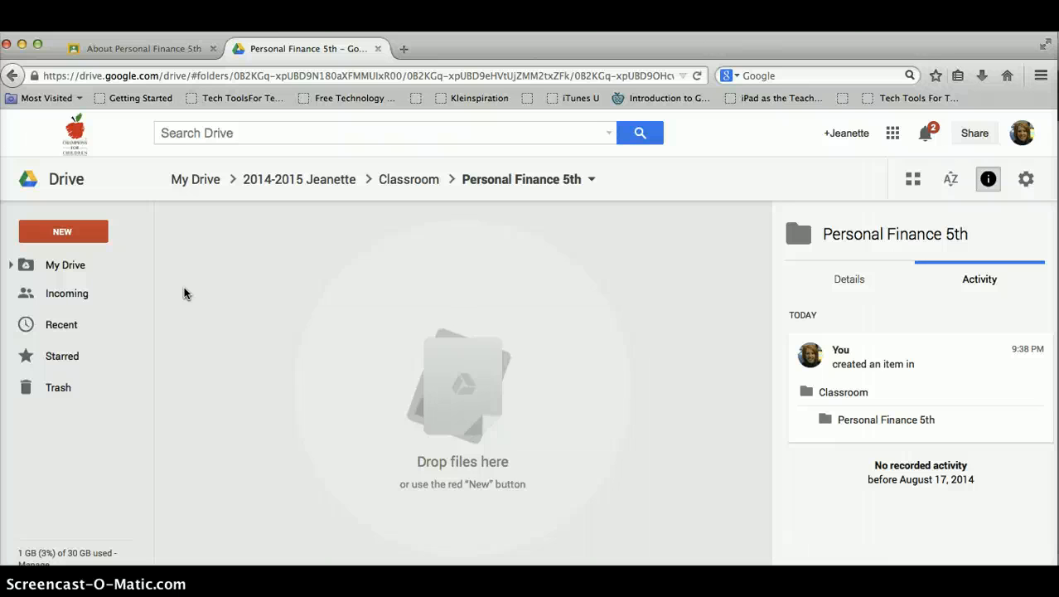
{"action": "left_click", "coordinate": [122, 49]}
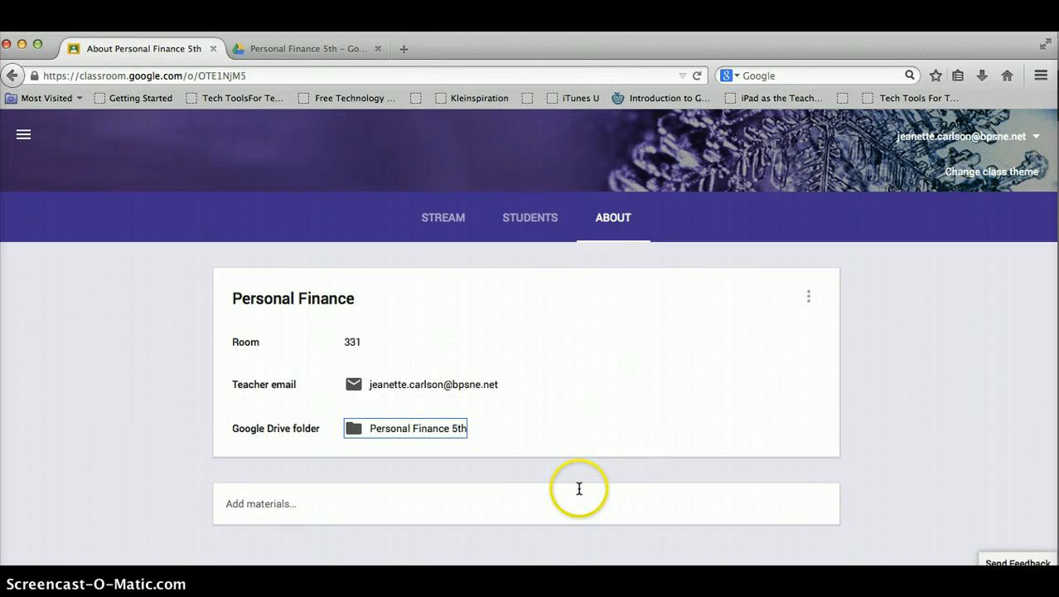
Add a new material on the About page and title it 'Syllabus'.
{"action": "left_click", "coordinate": [334, 504]}
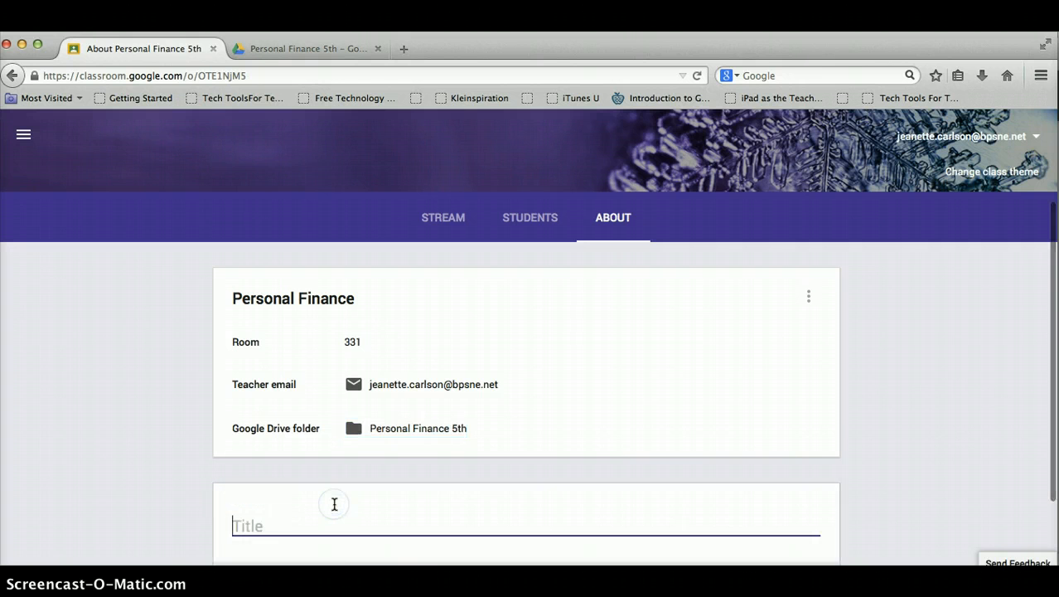
{"action": "scroll", "coordinate": [857, 444], "scroll_direction": "down", "scroll_amount": 3}
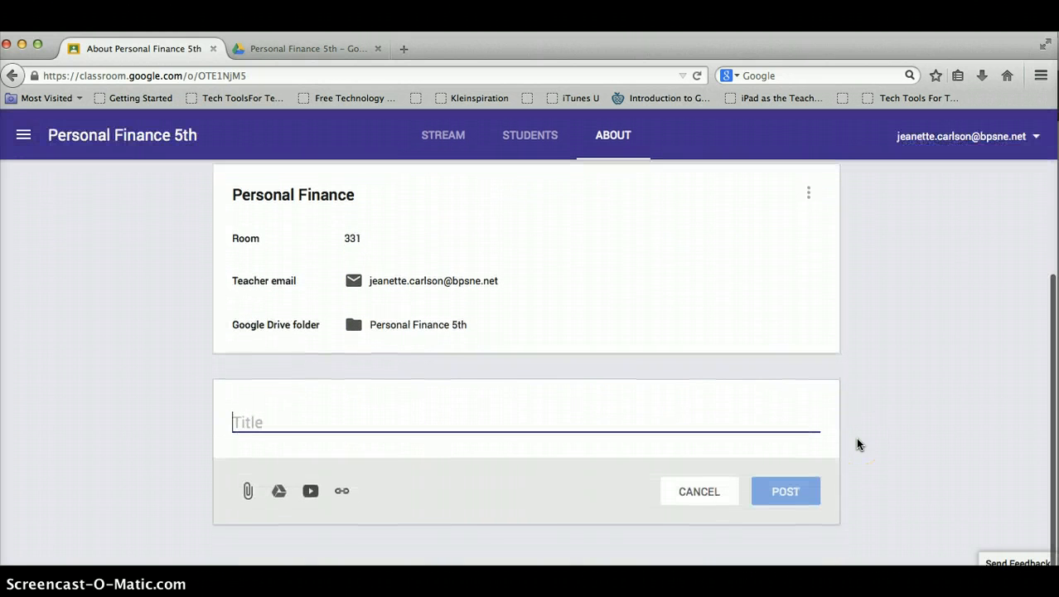
{"action": "type", "text": "Syllabus"}
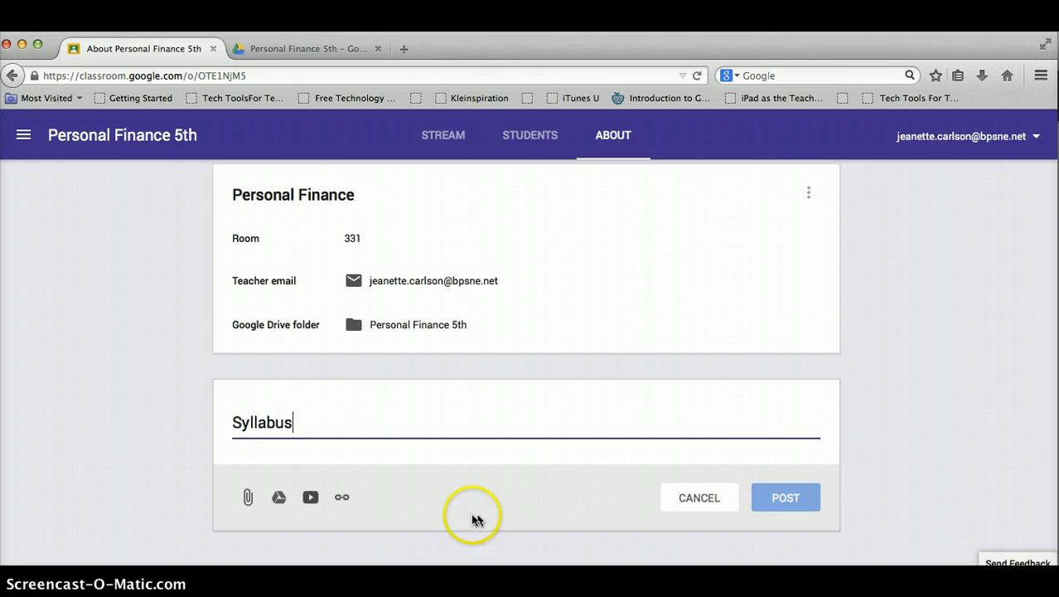
Attach the 'Personal Finance Syllabus' Doc from the Drive Personal Finance folder.
{"action": "left_click", "coordinate": [278, 498]}
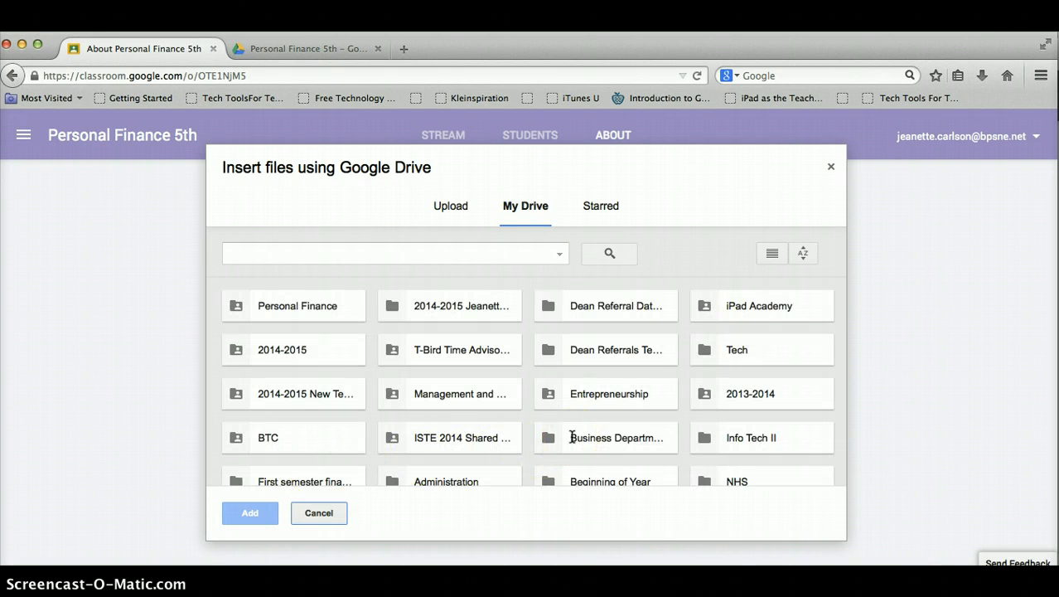
{"action": "scroll", "coordinate": [572, 436], "scroll_direction": "down", "scroll_amount": 3}
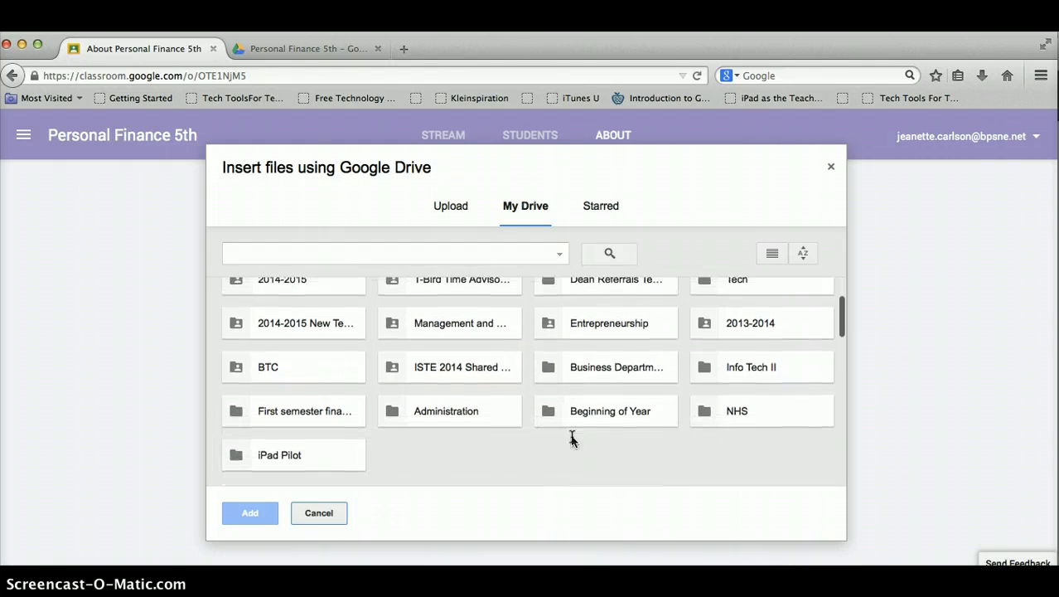
{"action": "scroll", "coordinate": [572, 437], "scroll_direction": "up", "scroll_amount": 3}
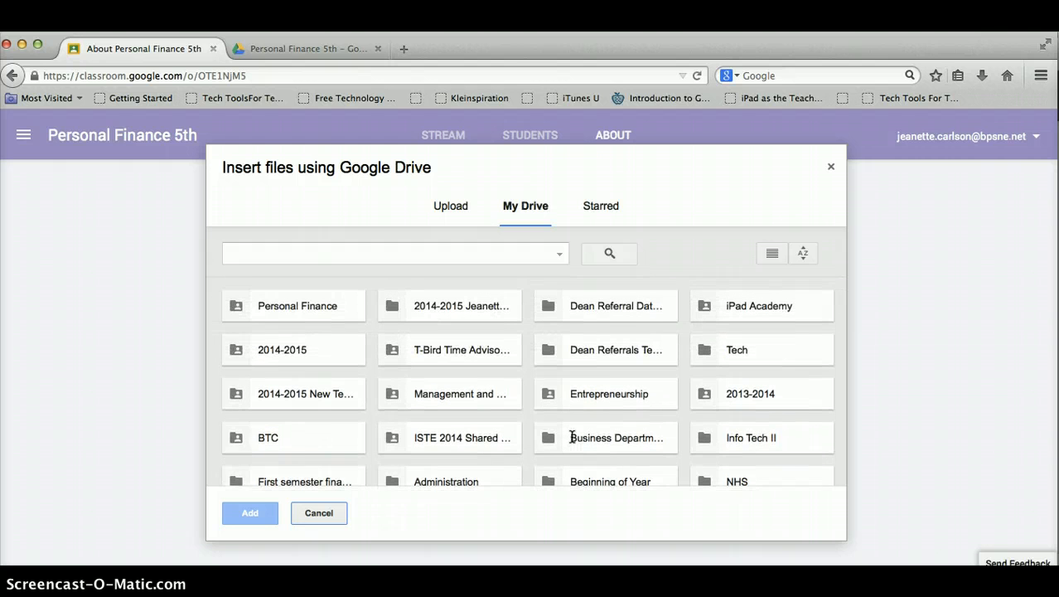
{"action": "double_click", "coordinate": [326, 310]}
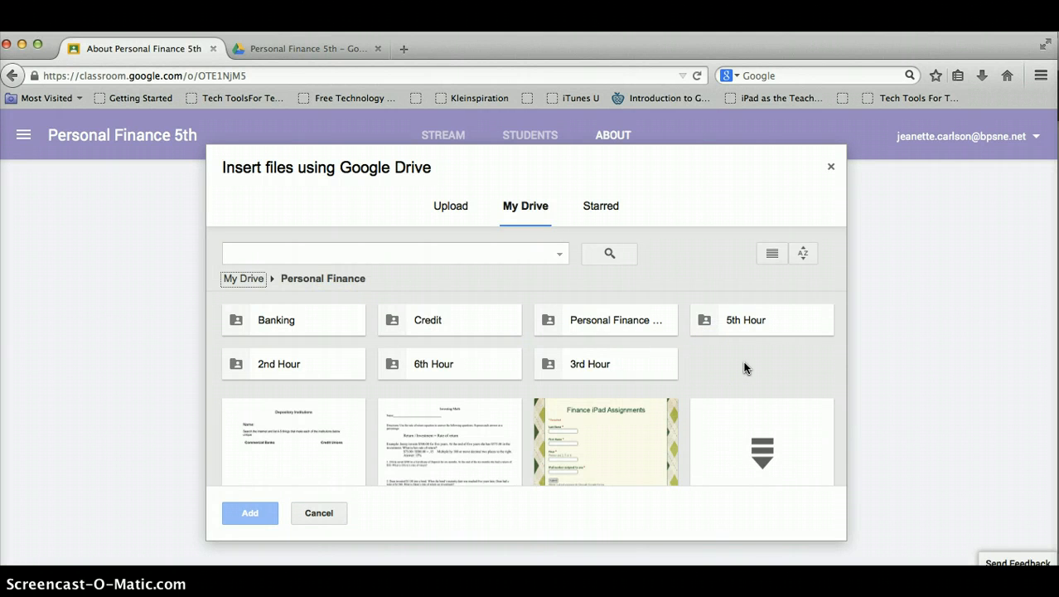
{"action": "scroll", "coordinate": [744, 367], "scroll_direction": "down", "scroll_amount": 8}
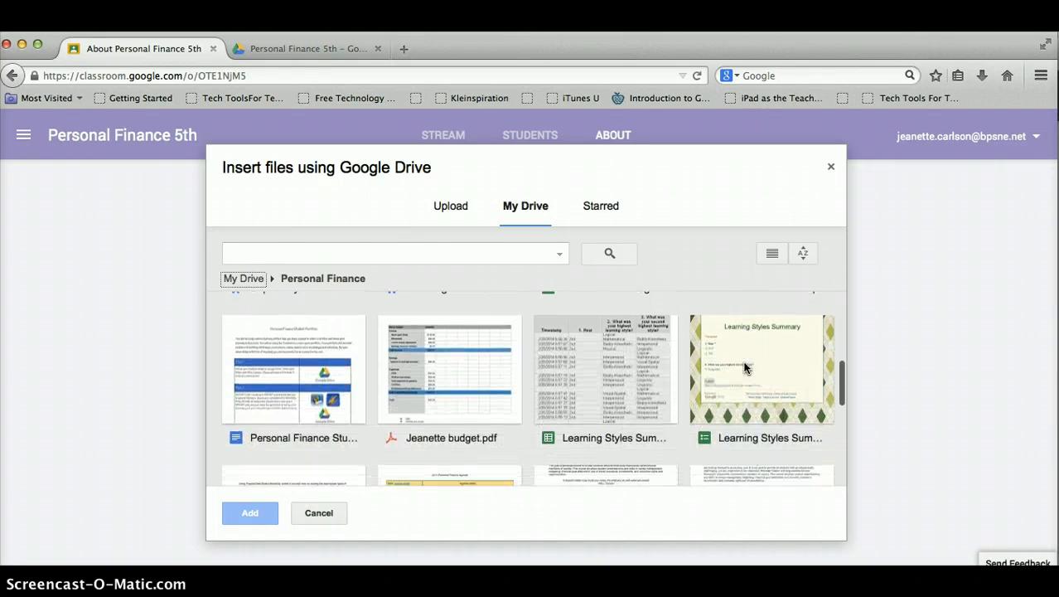
{"action": "scroll", "coordinate": [744, 367], "scroll_direction": "down", "scroll_amount": 5}
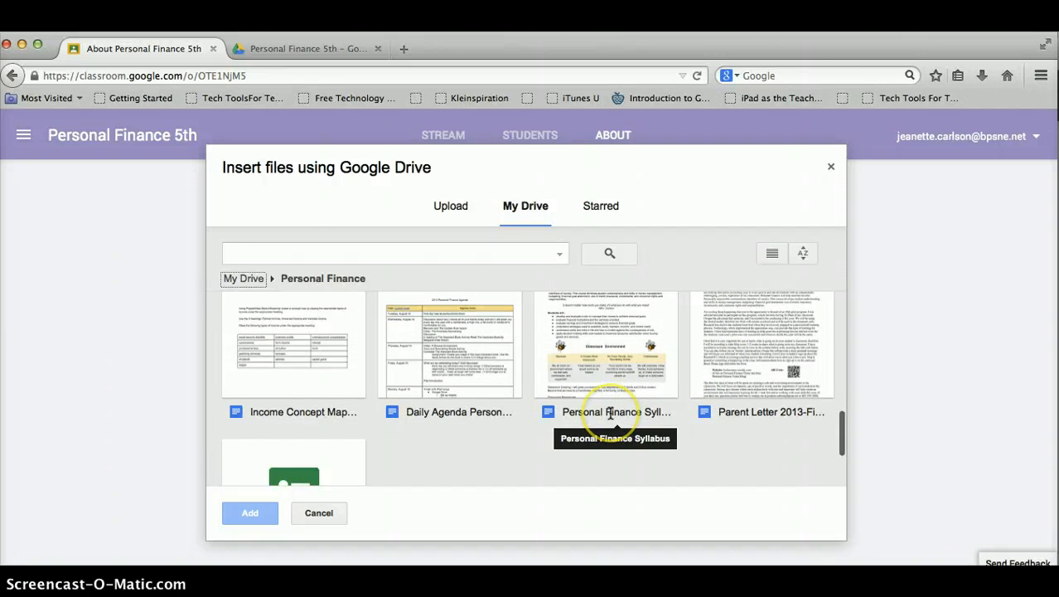
{"action": "double_click", "coordinate": [611, 411]}
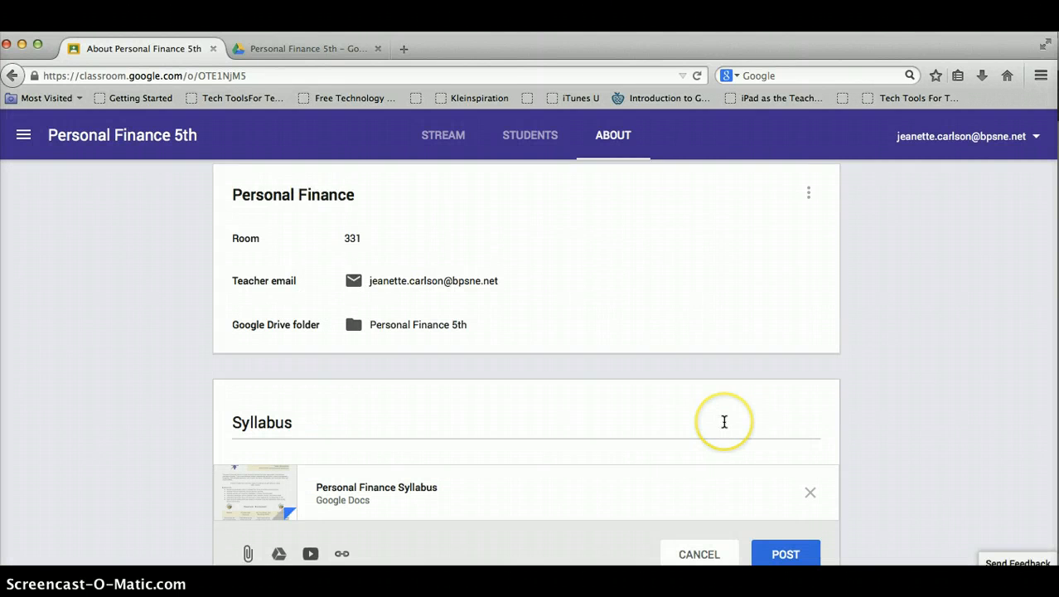
{"action": "scroll", "coordinate": [725, 422], "scroll_direction": "down", "scroll_amount": 2}
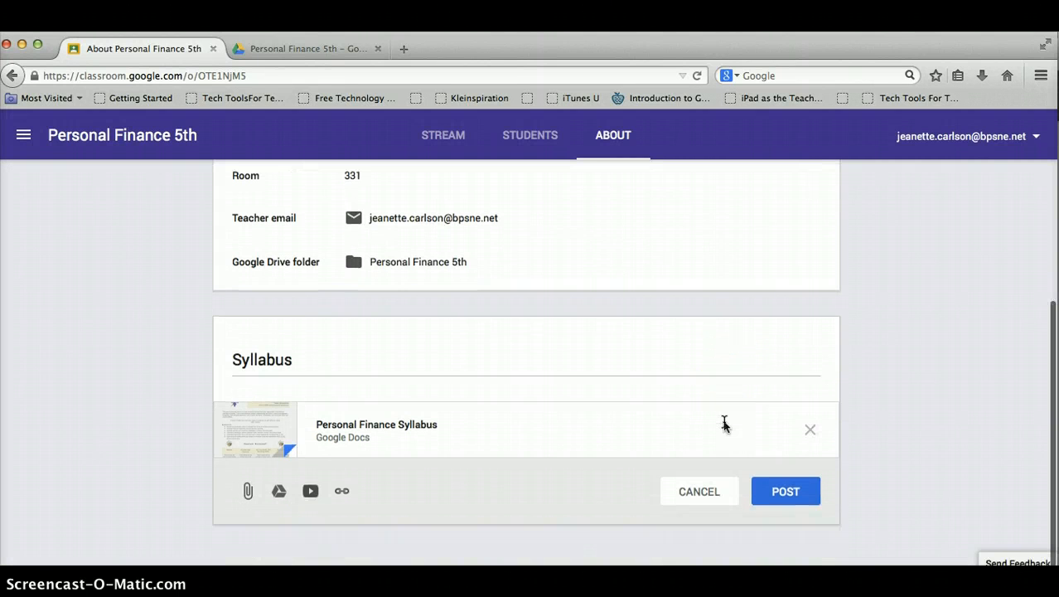
{"action": "left_click", "coordinate": [787, 492]}
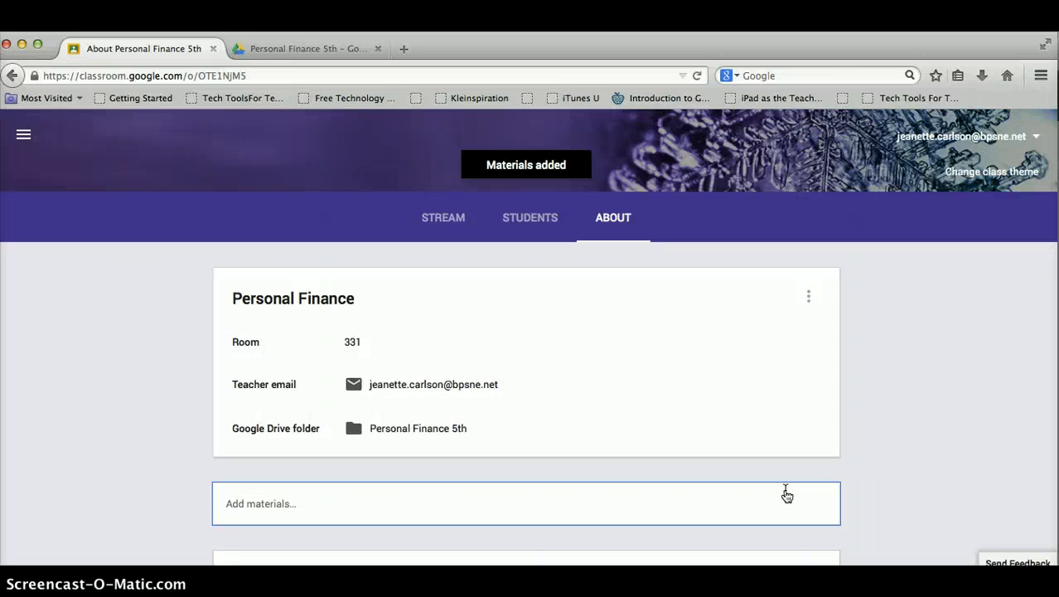
{"action": "scroll", "coordinate": [905, 449], "scroll_direction": "down", "scroll_amount": 3}
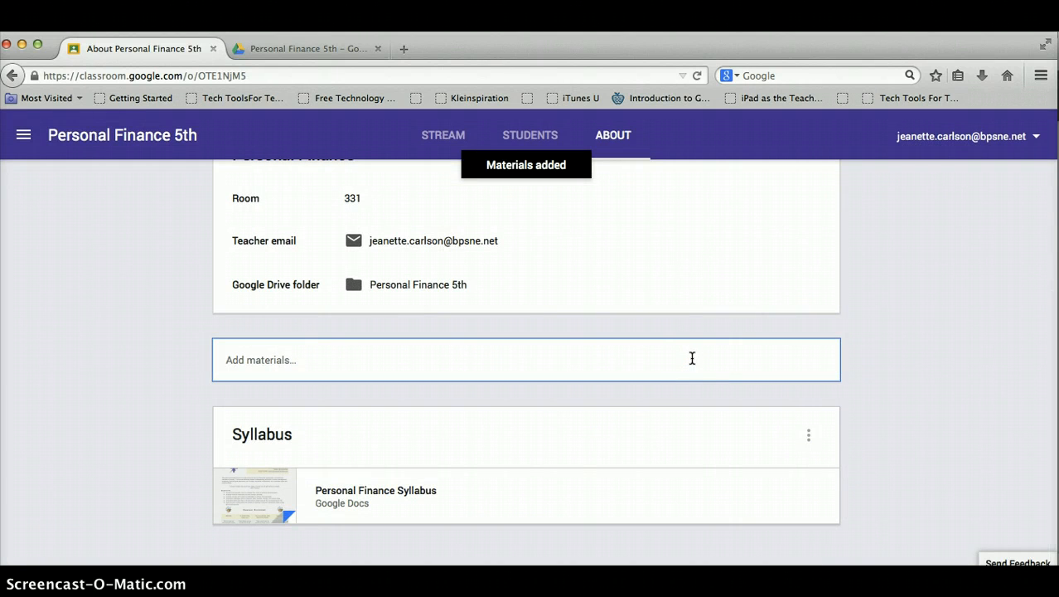
{"action": "scroll", "coordinate": [870, 341], "scroll_direction": "up", "scroll_amount": 4}
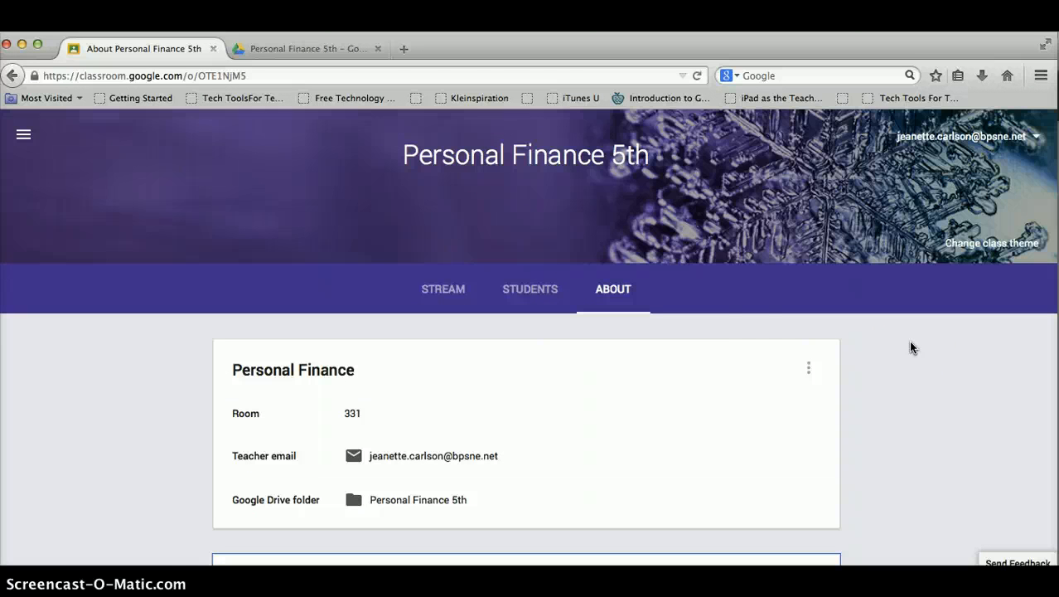
Select the class join code on the Personal Finance 5th stream and switch to the student's Safari window.
{"action": "left_click", "coordinate": [444, 288]}
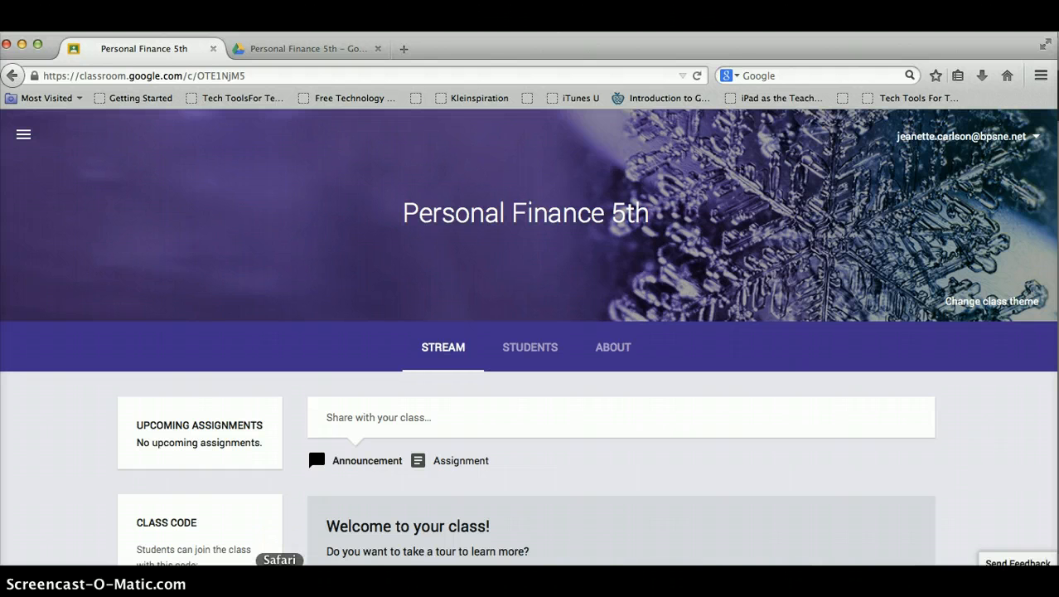
{"action": "left_click", "coordinate": [279, 582]}
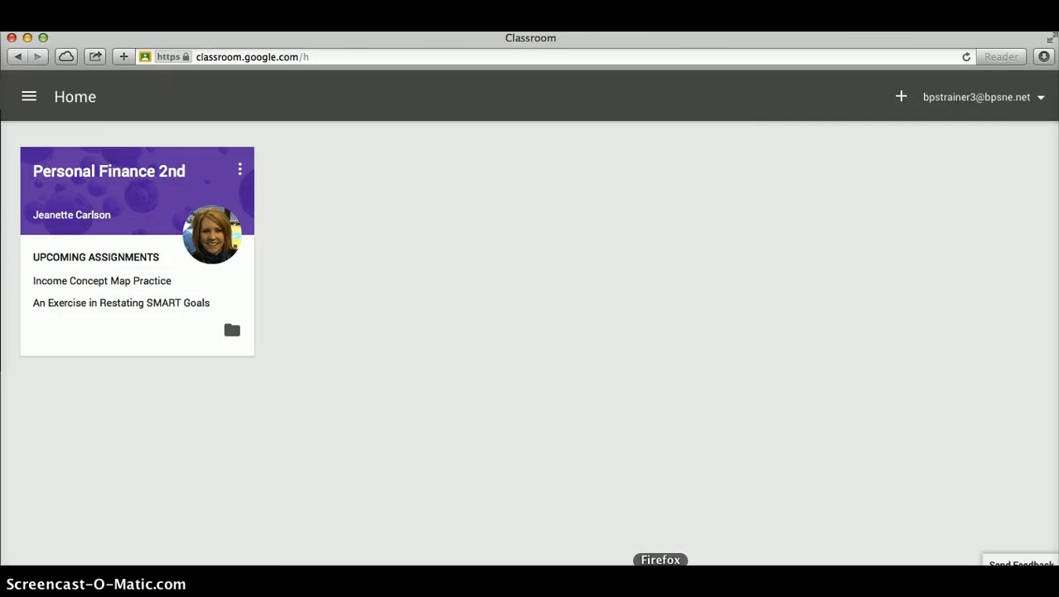
{"action": "left_click", "coordinate": [661, 566]}
{"action": "scroll", "coordinate": [357, 431], "scroll_direction": "down", "scroll_amount": 3}
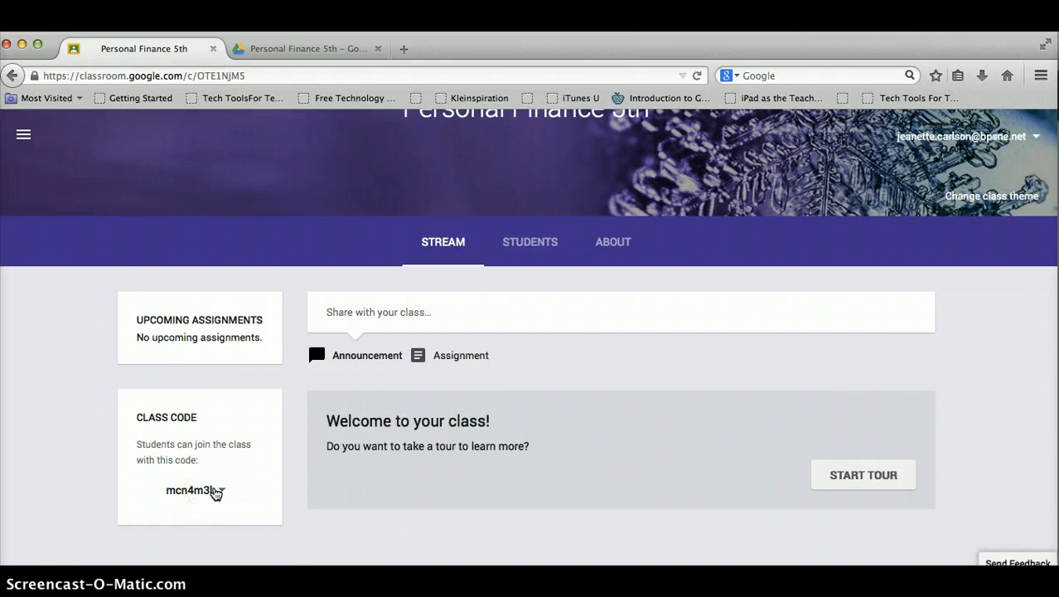
{"action": "left_click", "coordinate": [215, 492]}
{"action": "left_click_drag", "start_coordinate": [211, 490], "coordinate": [162, 495]}
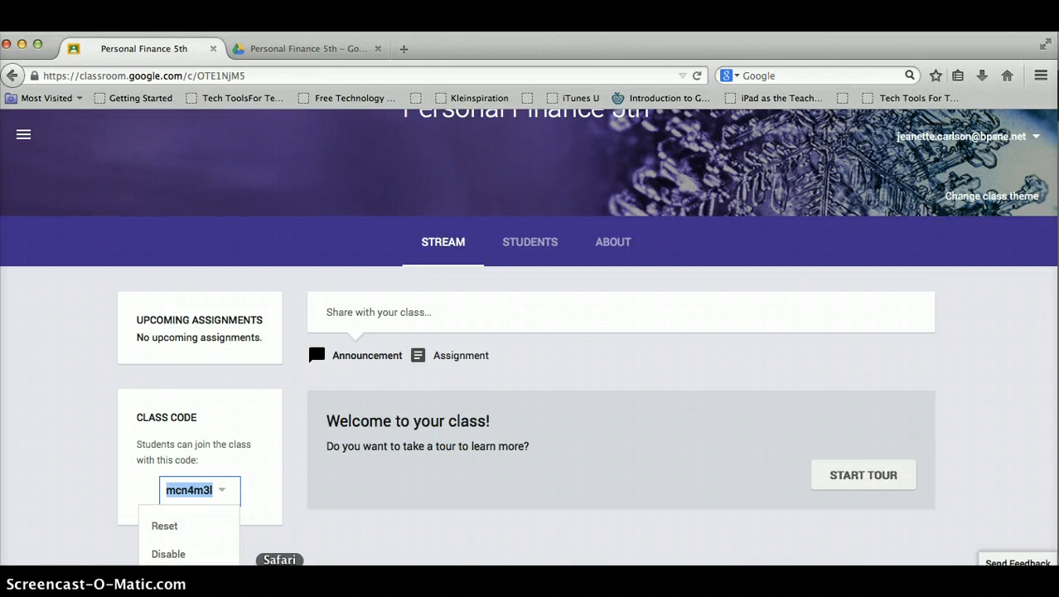
{"action": "left_click", "coordinate": [280, 580]}
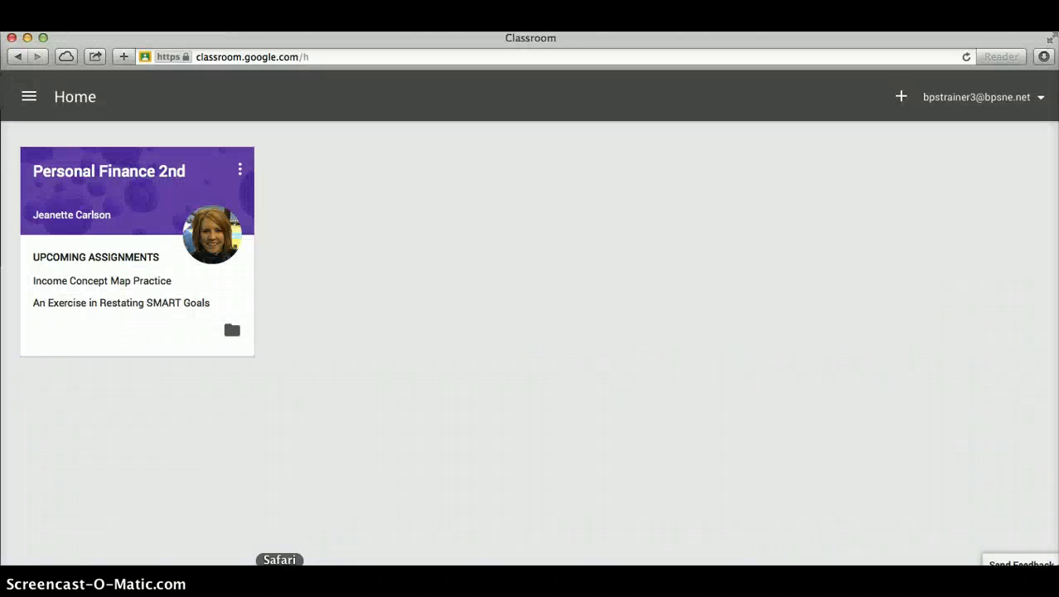
As the student, join Personal Finance 5th by entering the copied class code.
{"action": "left_click", "coordinate": [904, 99]}
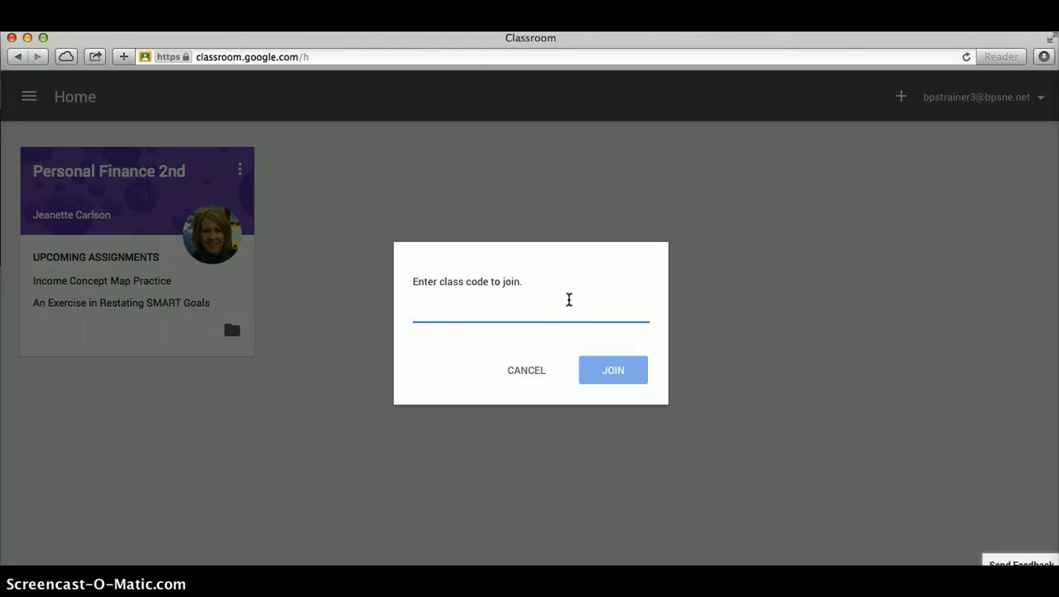
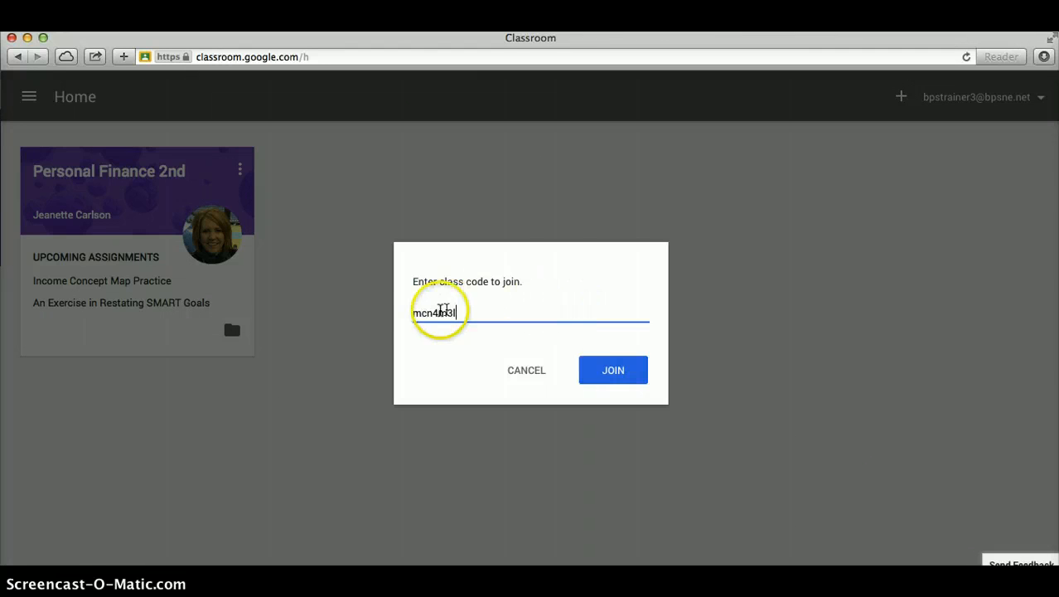
{"action": "left_click", "coordinate": [623, 373]}
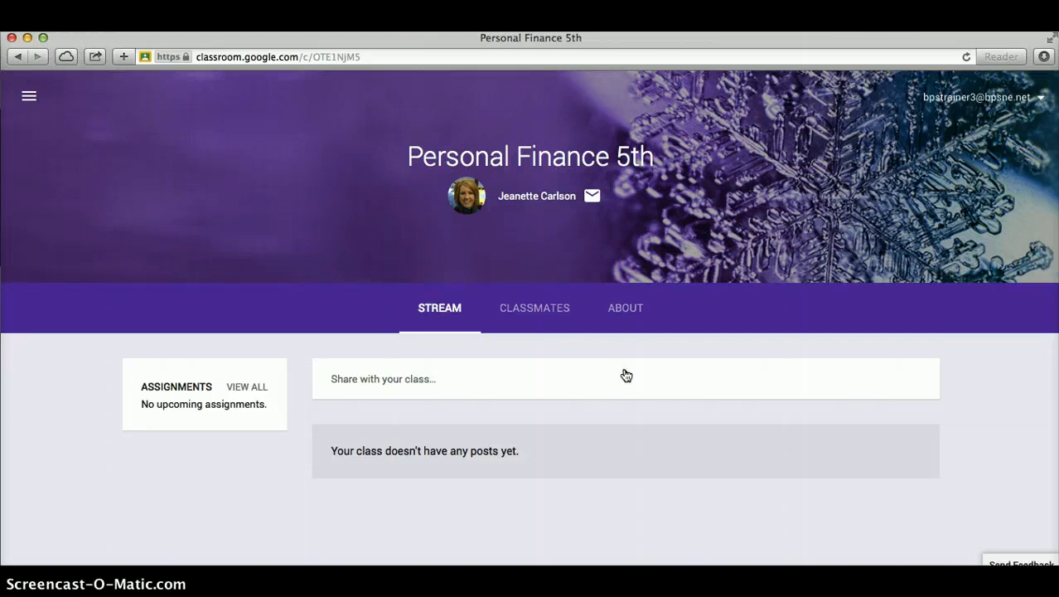
Go to the student's About page and open the Personal Finance Syllabus document.
{"action": "left_click", "coordinate": [563, 306]}
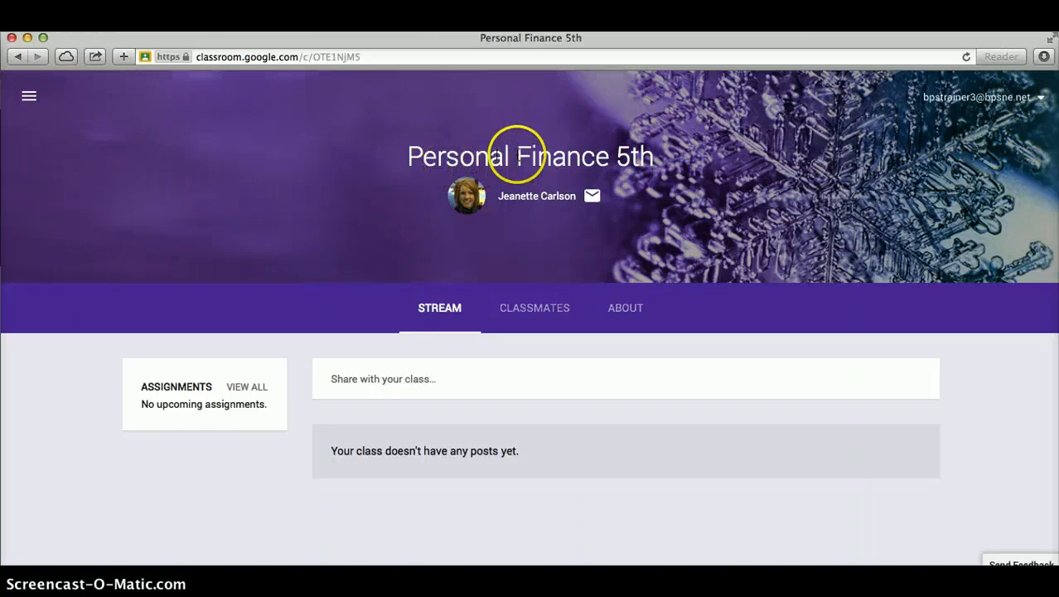
{"action": "left_click", "coordinate": [629, 306]}
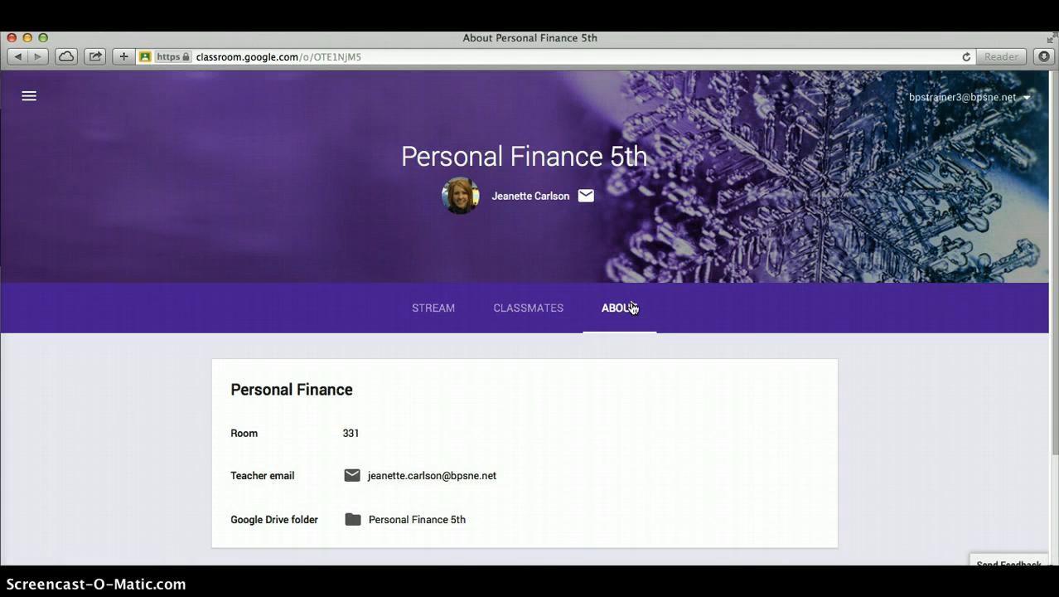
{"action": "left_click", "coordinate": [828, 403]}
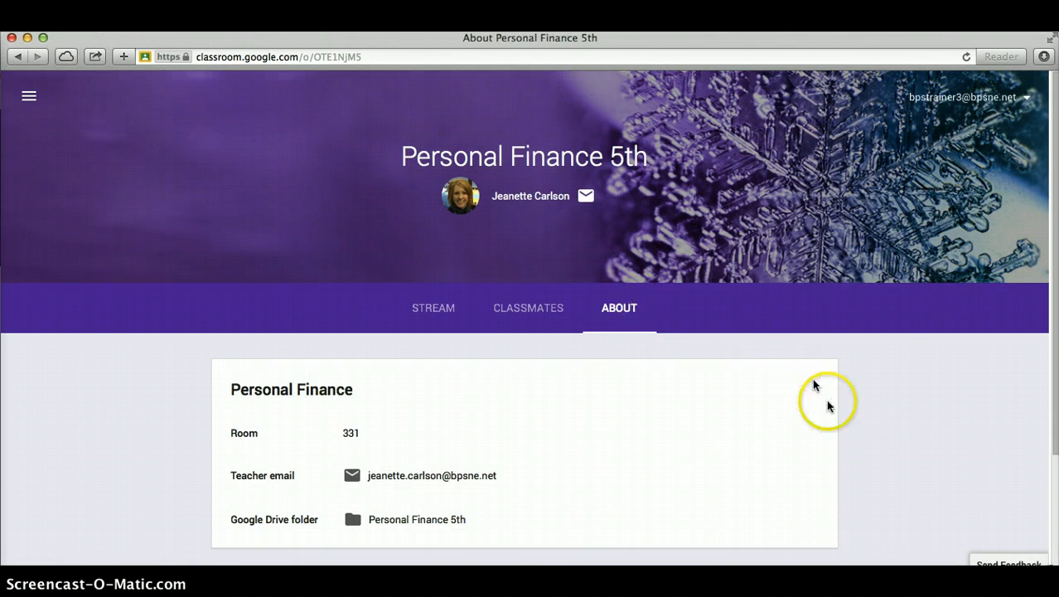
{"action": "scroll", "coordinate": [828, 405], "scroll_direction": "down", "scroll_amount": 4}
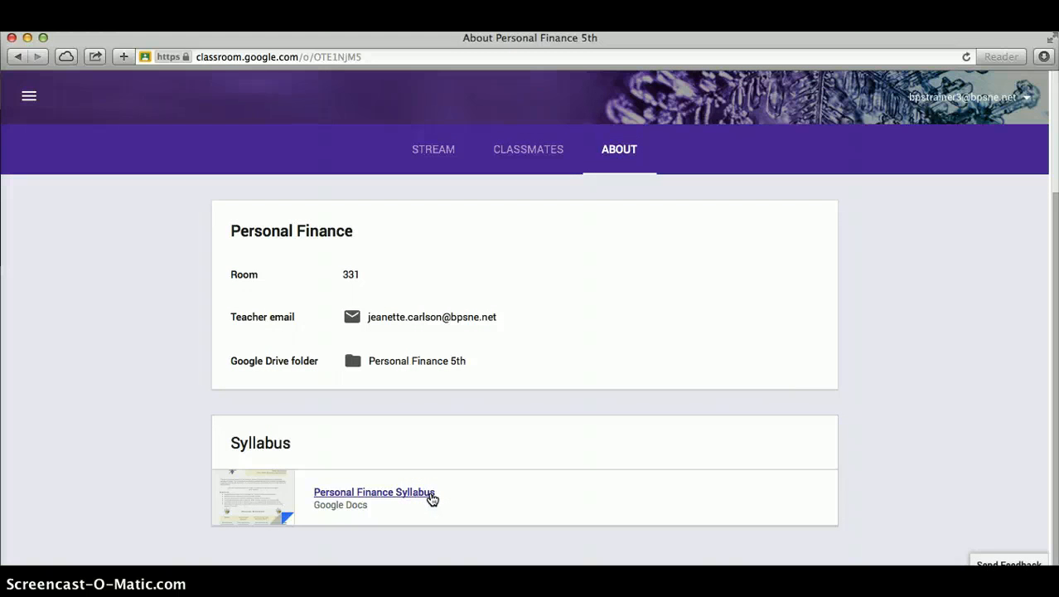
{"action": "left_click", "coordinate": [431, 495]}
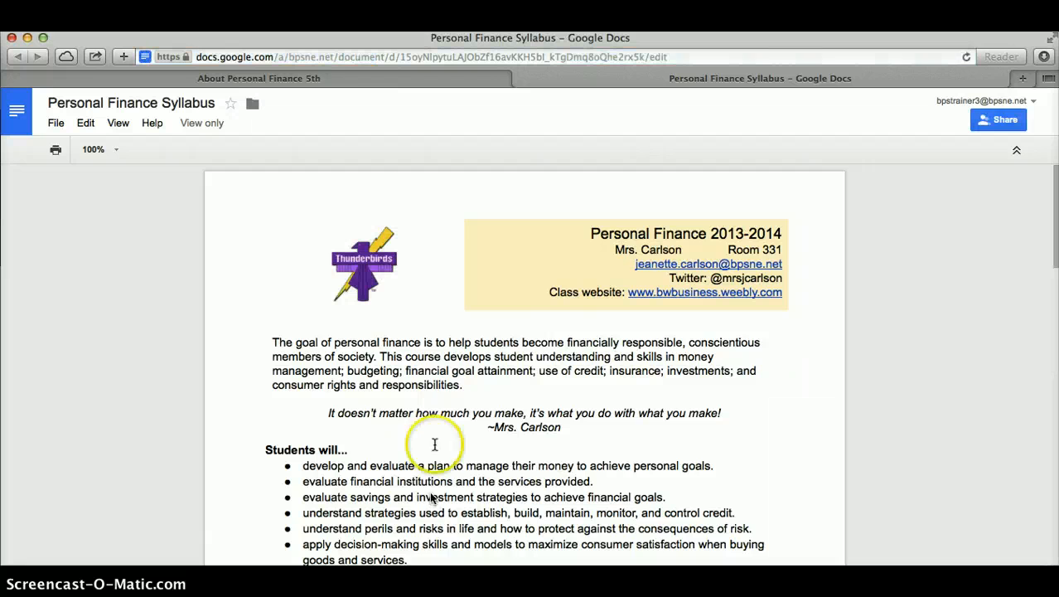
Leave the read-only Personal Finance Syllabus doc and return to the class About page.
{"action": "left_click", "coordinate": [325, 81]}
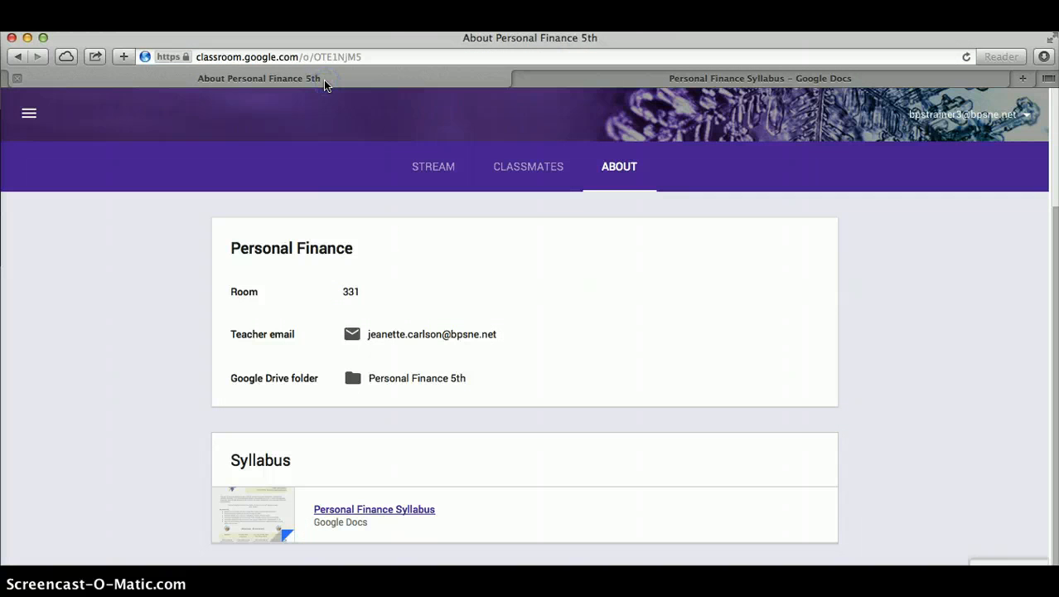
Go to the Classroom home via the side menu, then reopen Personal Finance 5th's stream.
{"action": "left_click", "coordinate": [33, 118]}
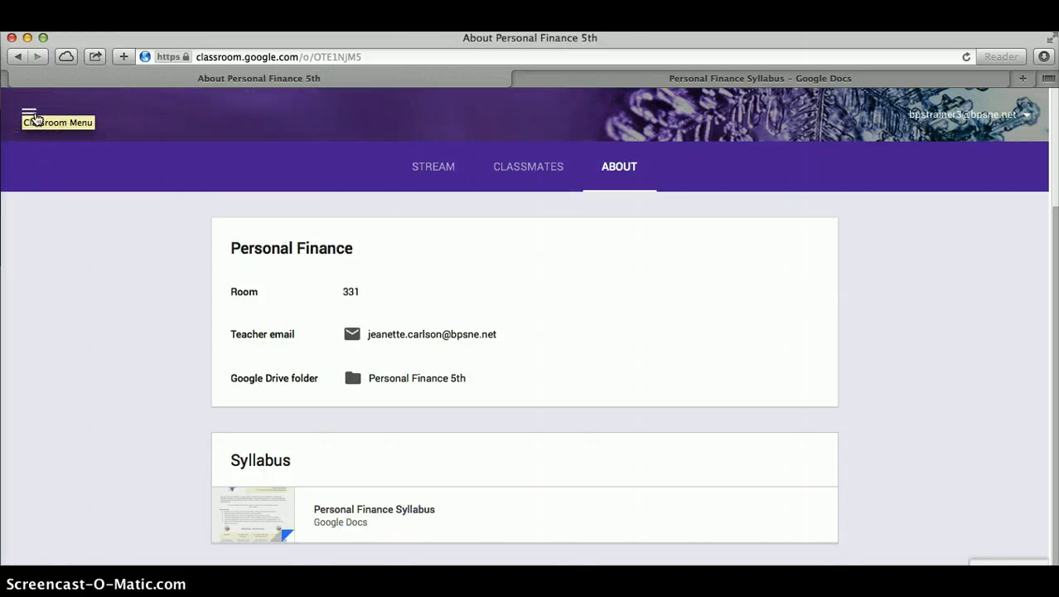
{"action": "left_click", "coordinate": [37, 115]}
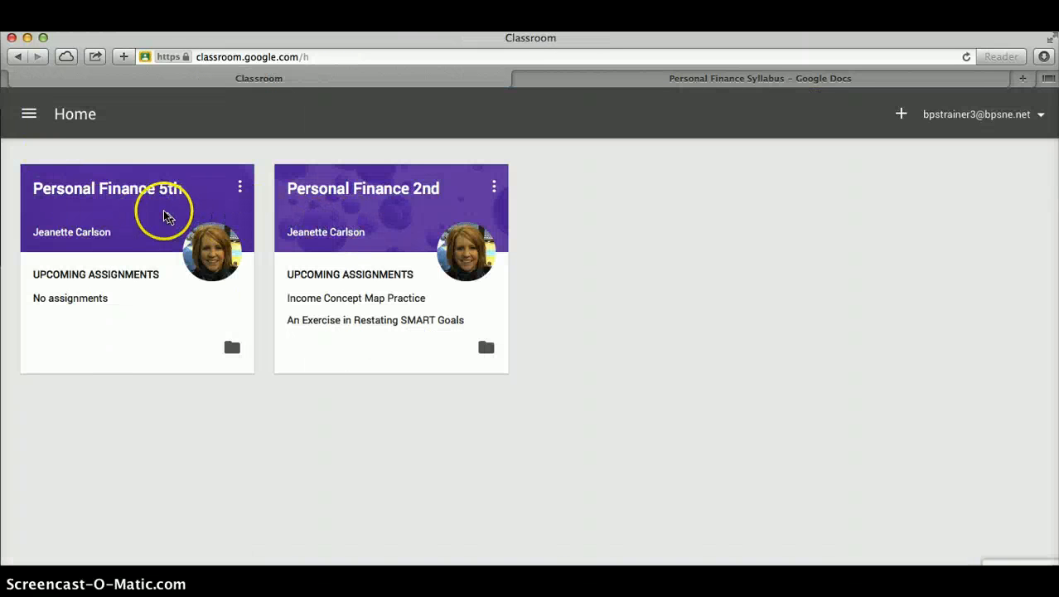
{"action": "left_click", "coordinate": [31, 116]}
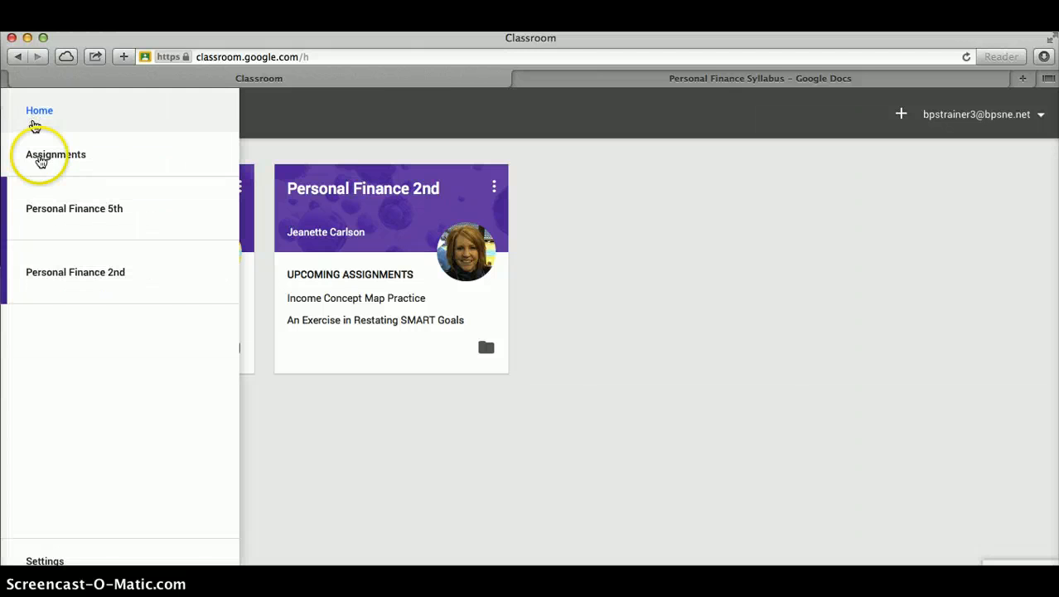
{"action": "left_click", "coordinate": [65, 214]}
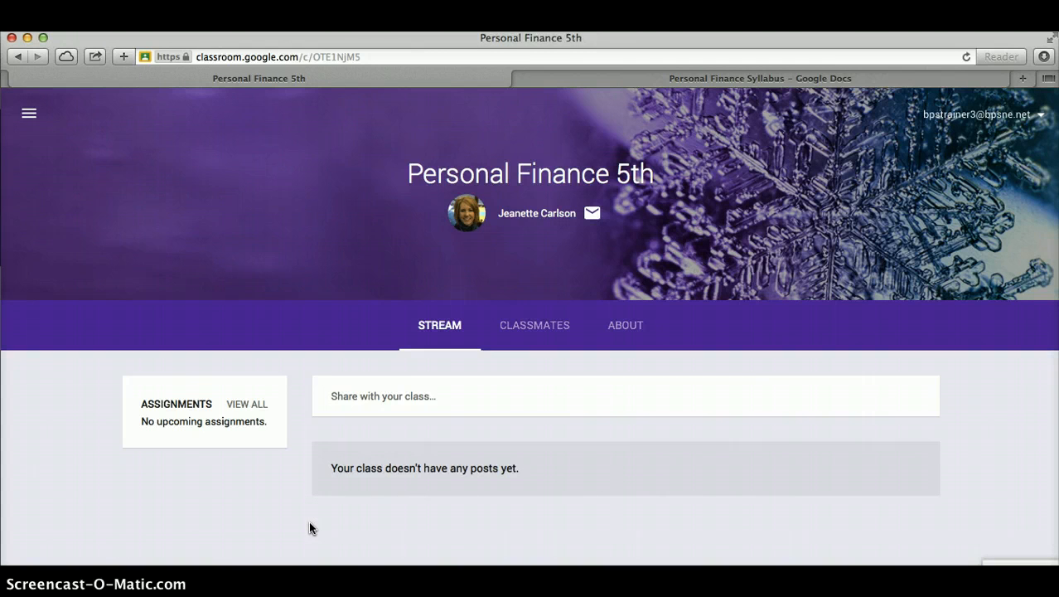
{"action": "left_click", "coordinate": [313, 565]}
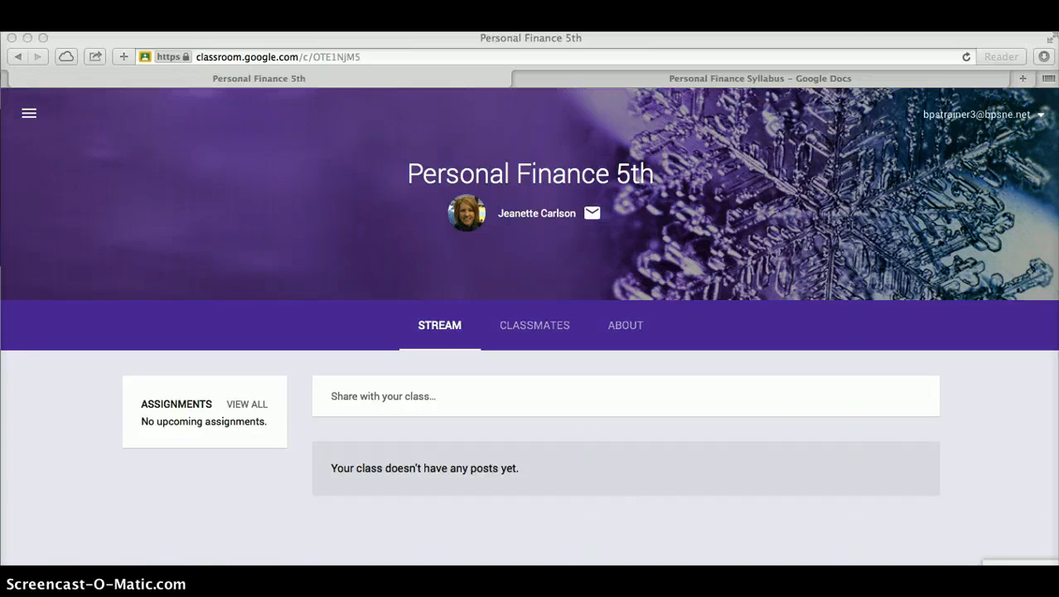